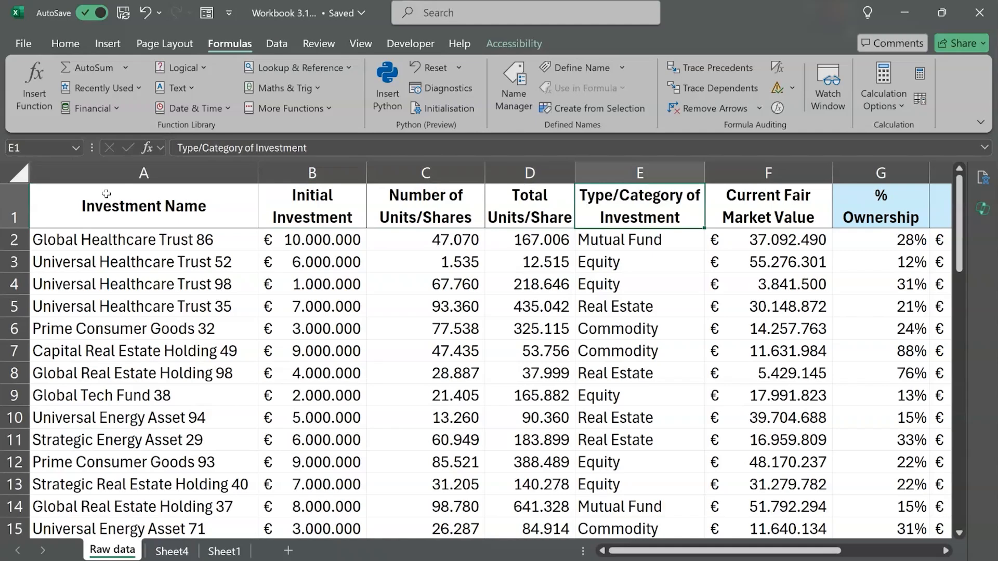
- Review the investment table's columns from Investment Name across to ROI
key(ctrl+Right)
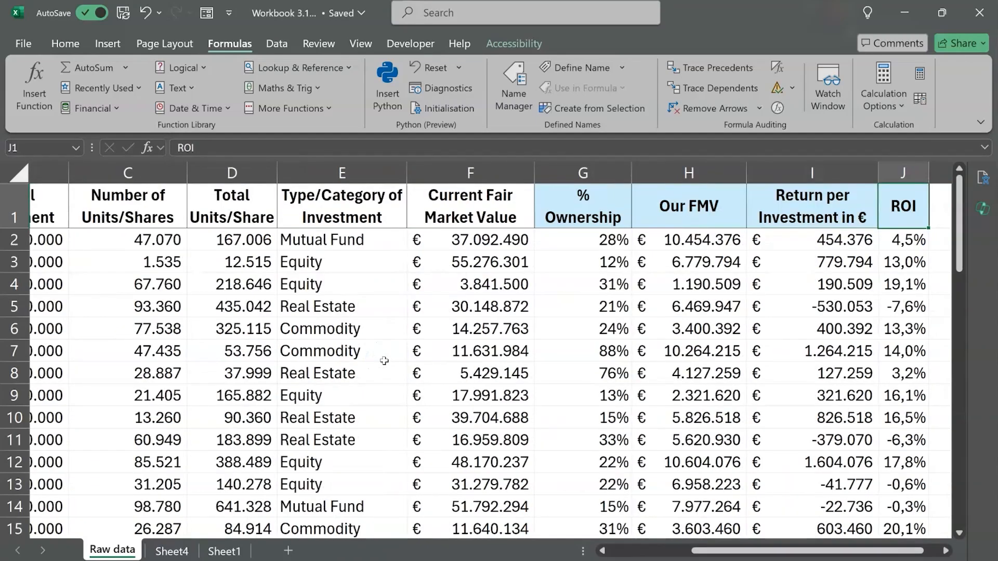
scroll(384, 360, right, 3)
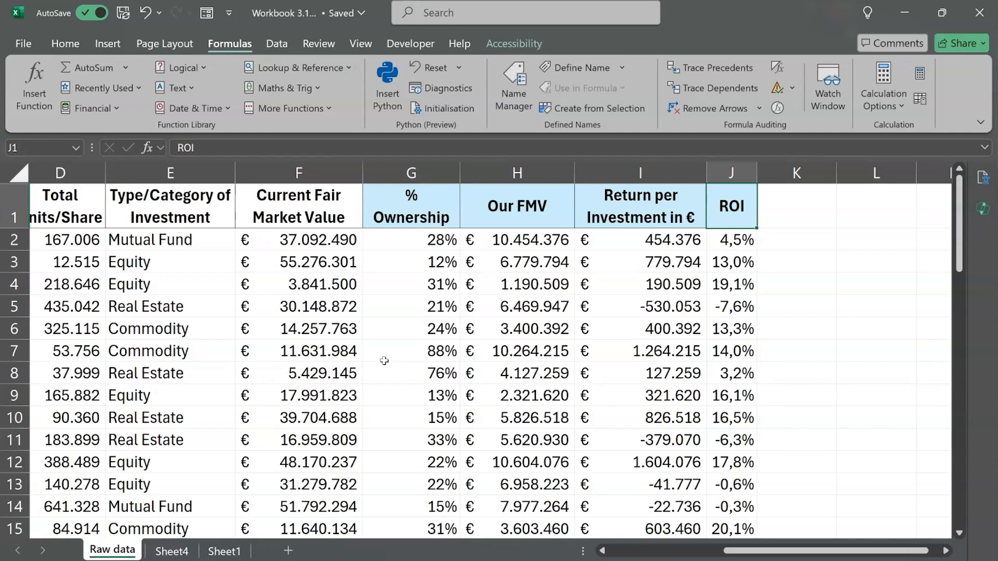
scroll(384, 361, left, 3)
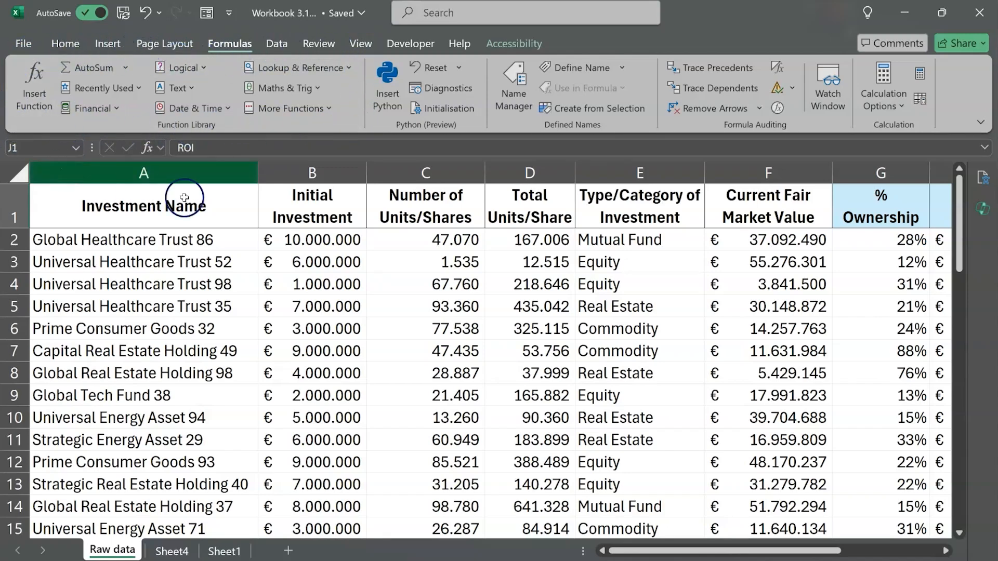
scroll(658, 277, right, 2)
scroll(657, 277, right, 6)
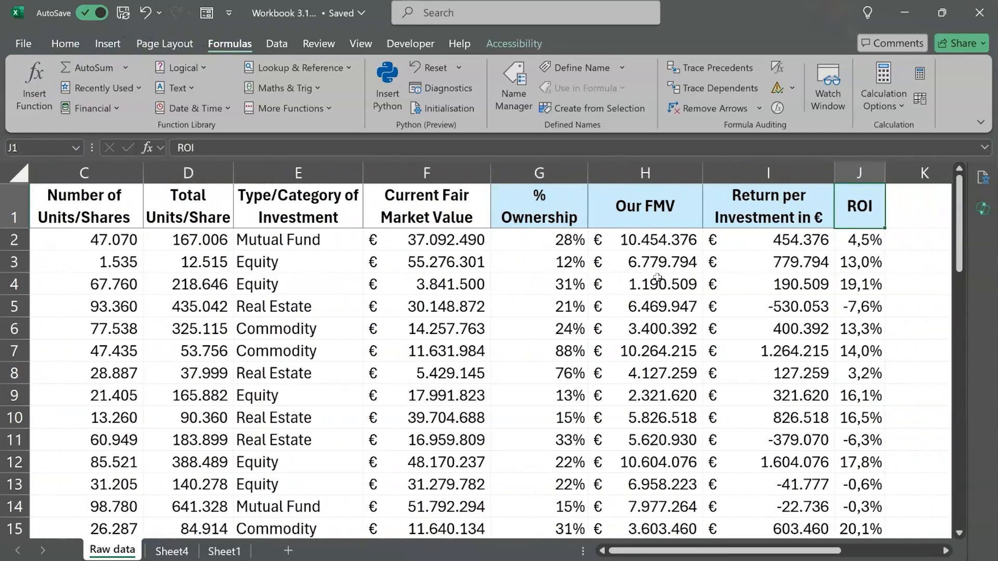
click(570, 175)
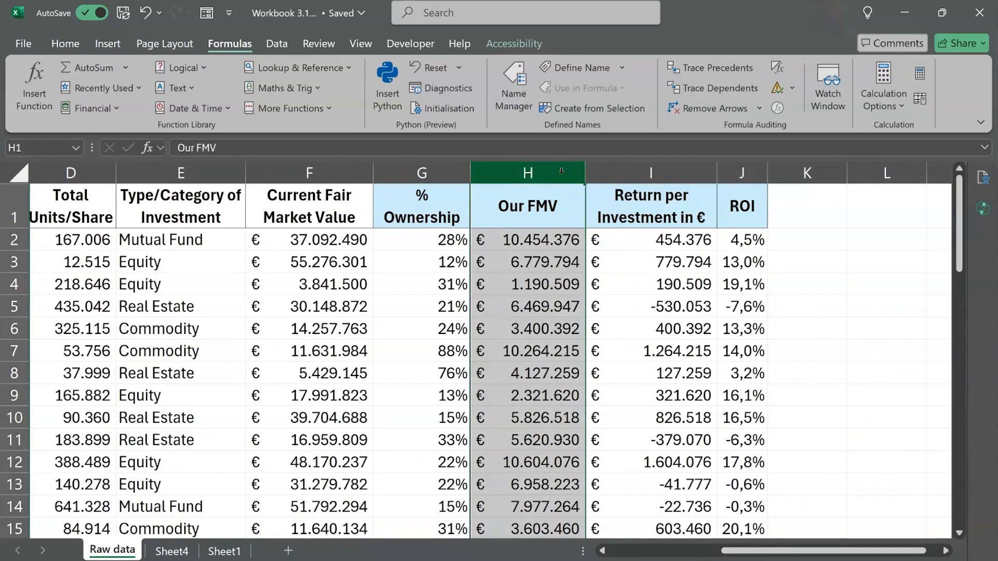
- Go to the empty cell F52 directly below the last Current Fair Market Value entry
key(Down)
key(Left)
key(Left)
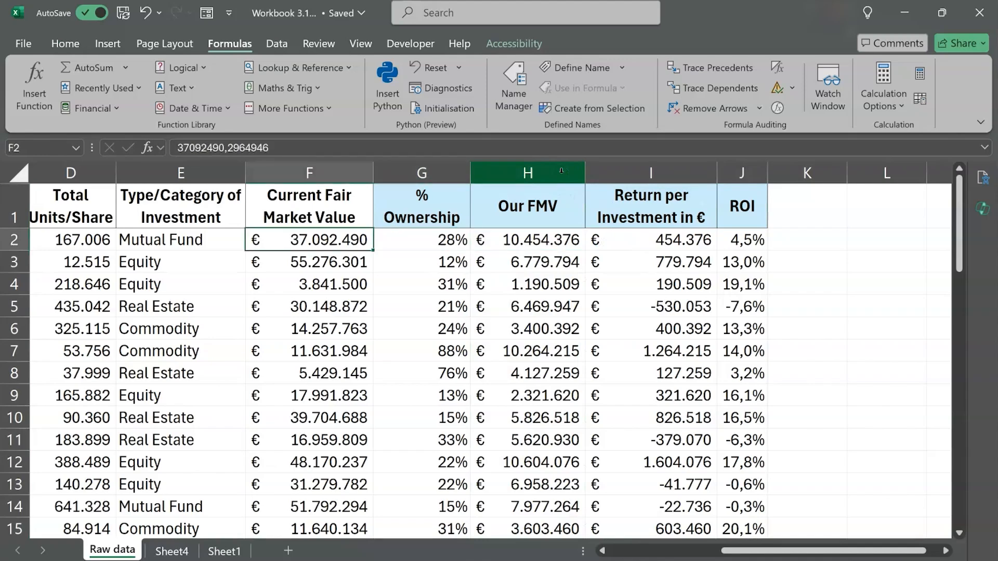
key(ctrl+Down)
key(Down)
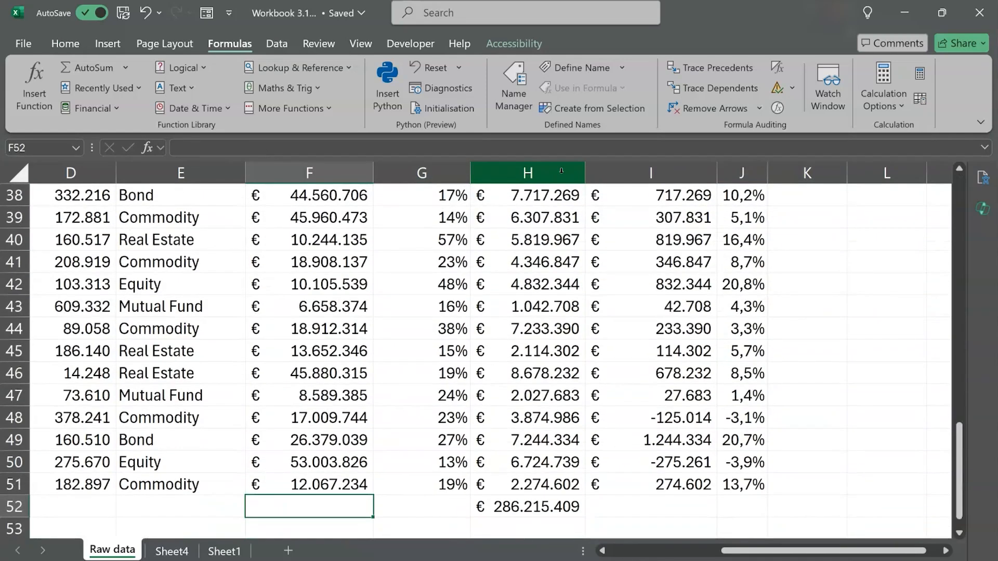
text(=sum()
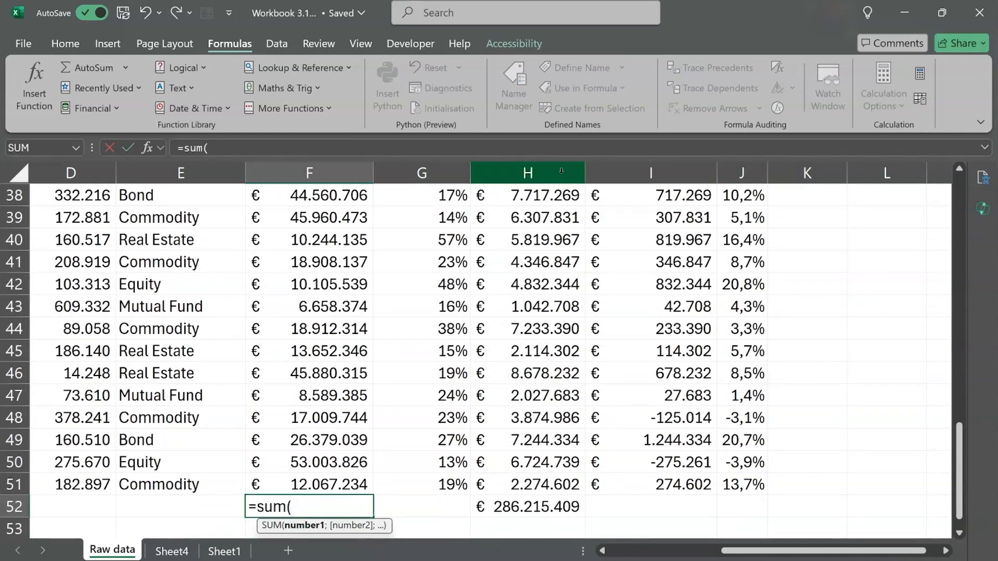
click(342, 484)
text(;)
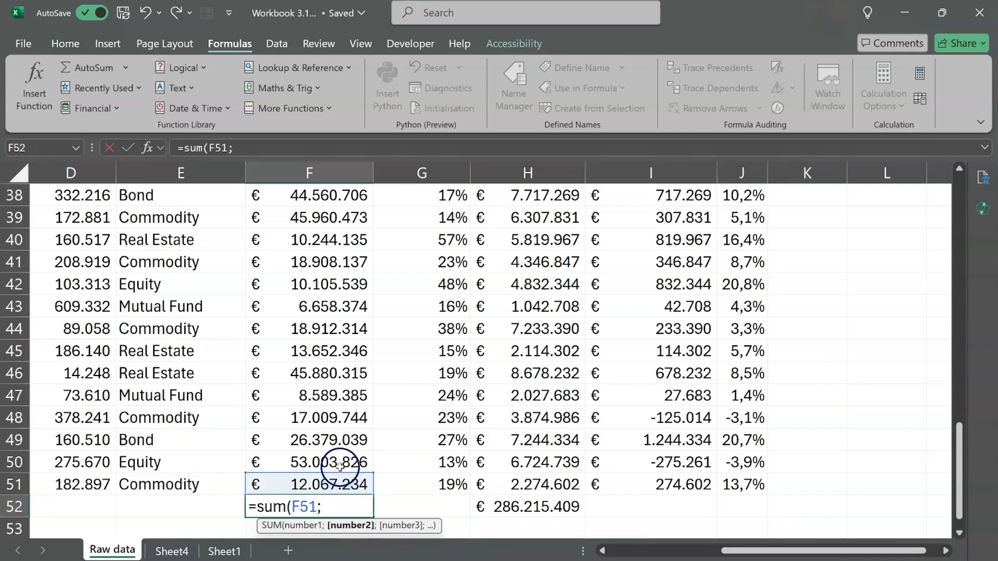
click(338, 464)
text(;)
click(337, 445)
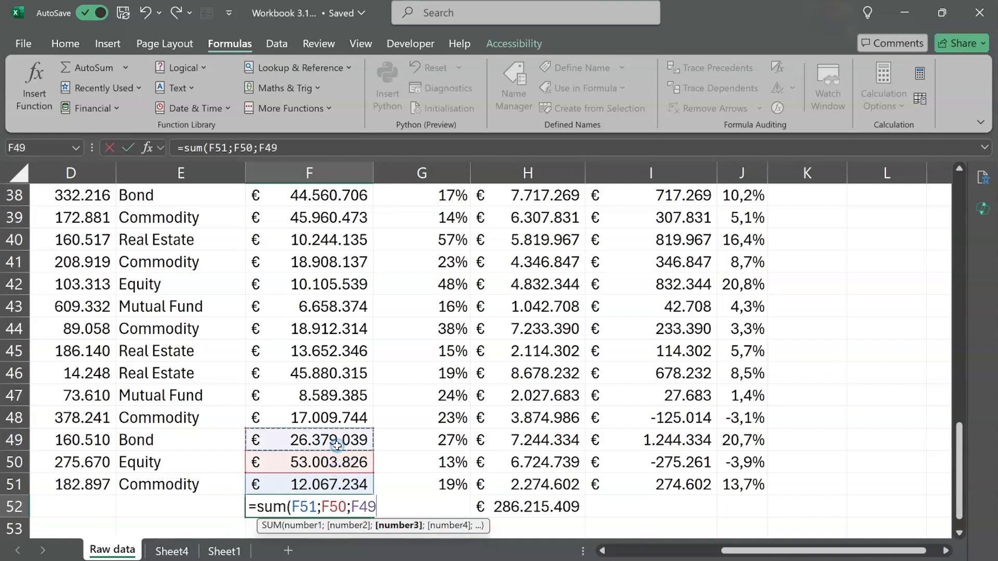
text(;)
click(331, 417)
text(;)
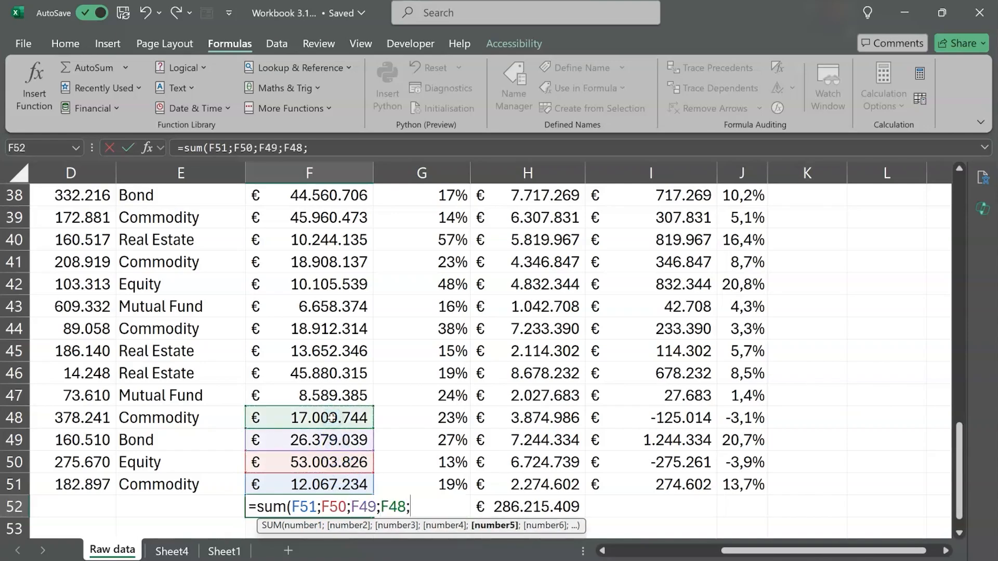
click(332, 396)
text(;)
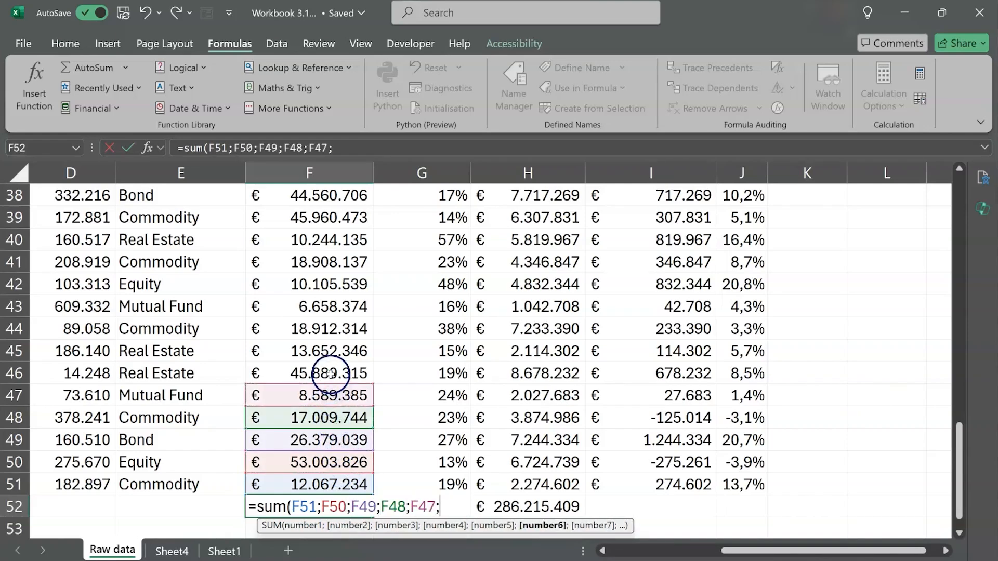
click(330, 373)
text(;)
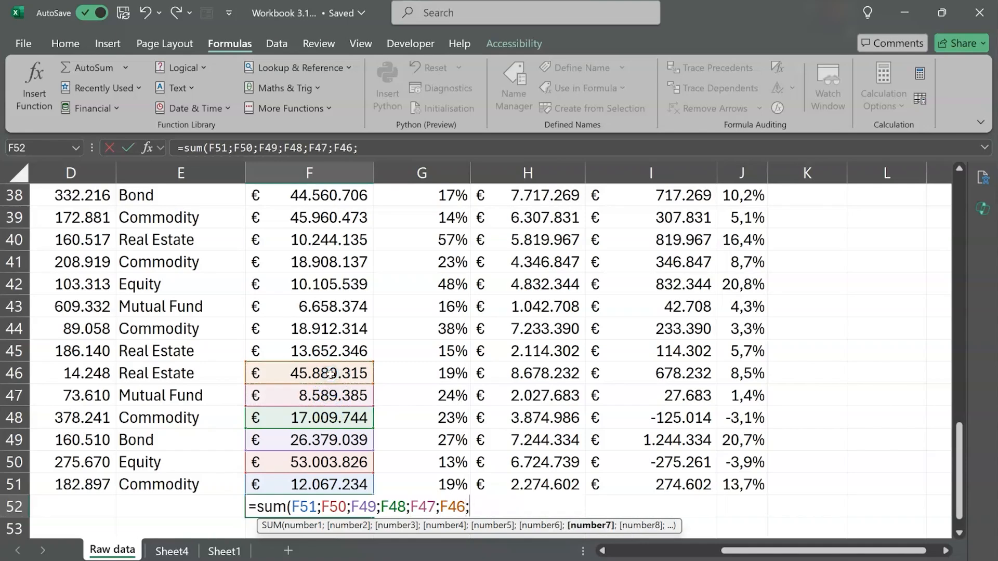
key(Escape)
- Total the Current Fair Market Value column in F52 with the formula =SUM(F2:F51), excluding the header
text(=sum()
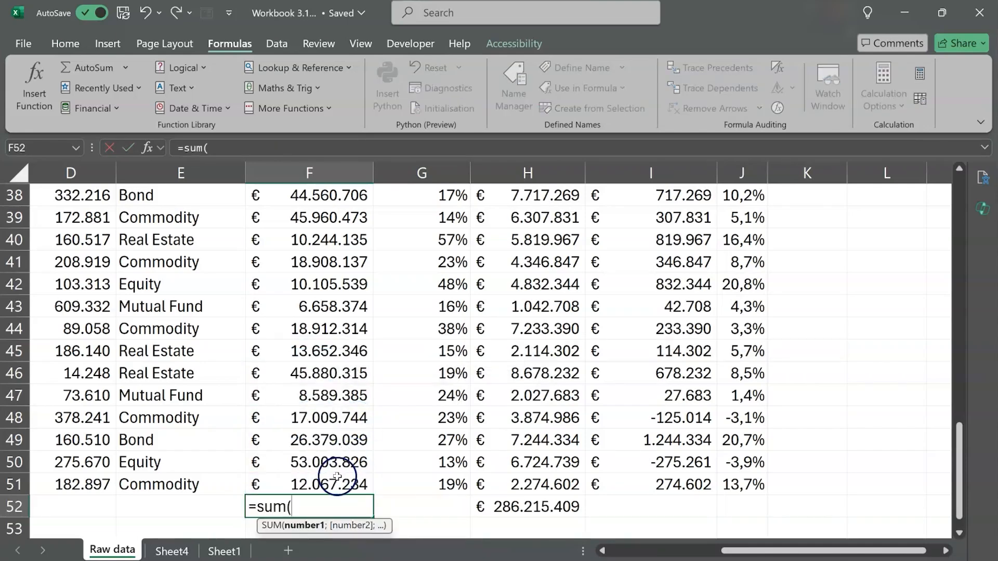
click(337, 476)
key(ctrl+shift+Up)
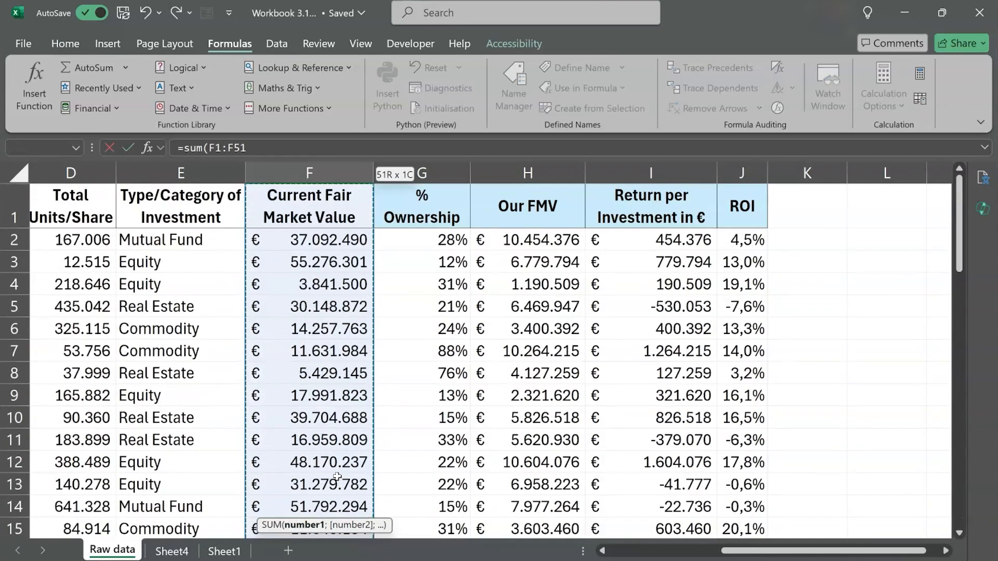
text())
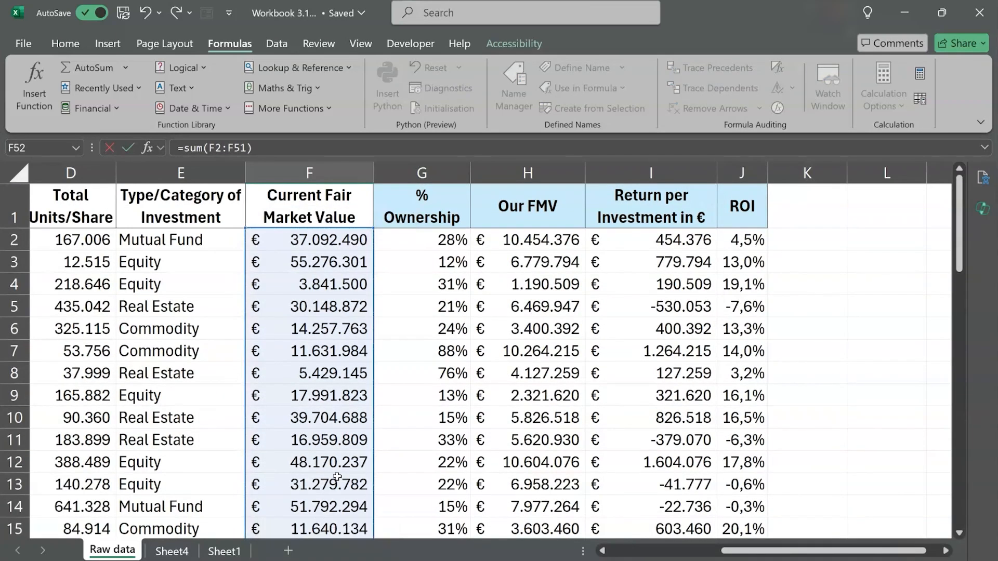
key(Return)
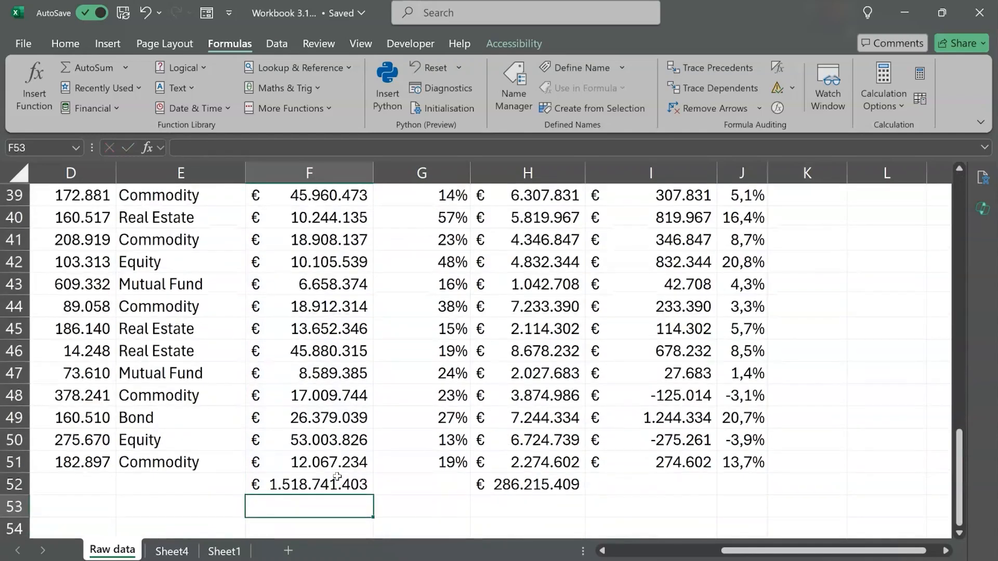
click(336, 476)
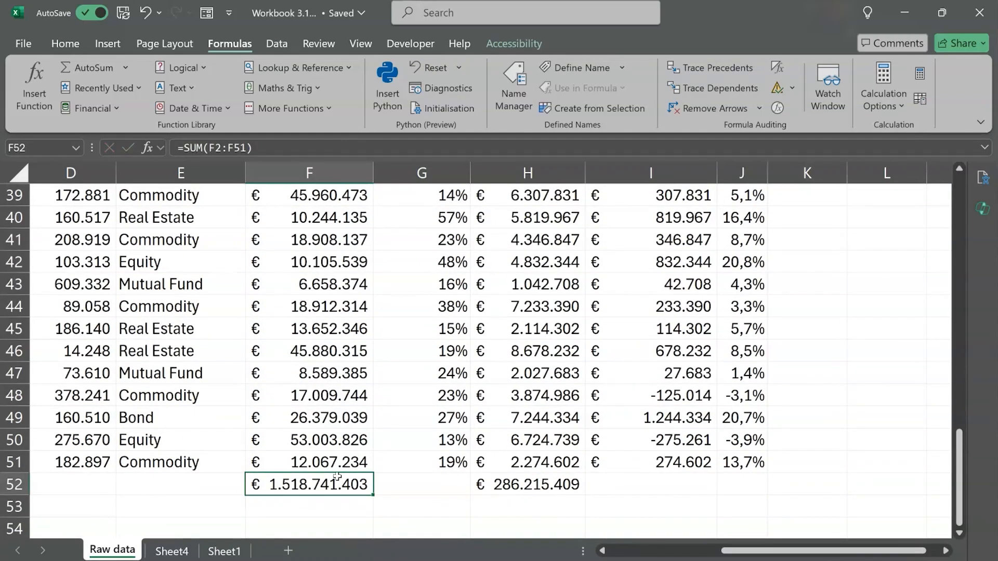
- Open Copilot and submit the prompt "Calculate the total current FMV of all investments"
click(985, 213)
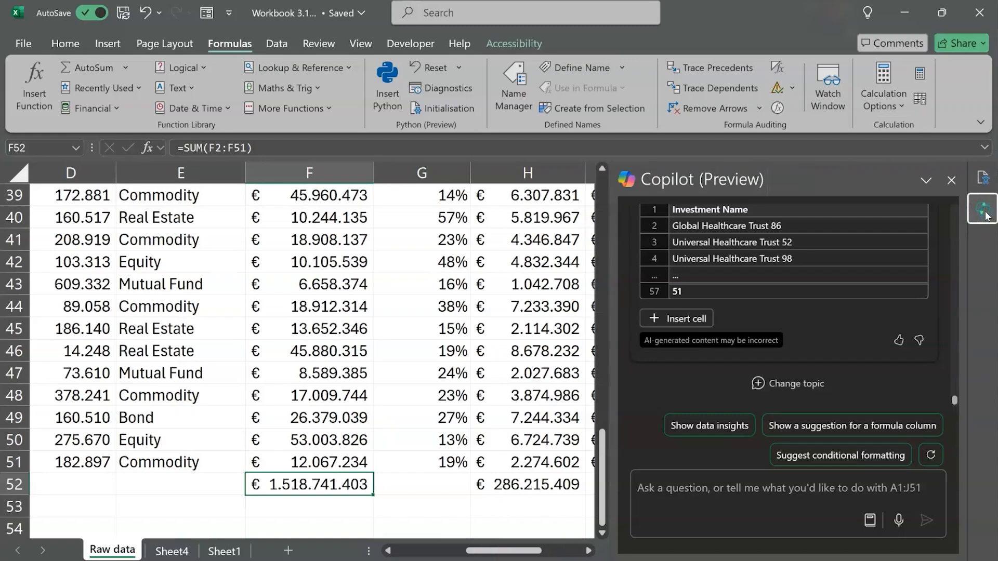
click(680, 493)
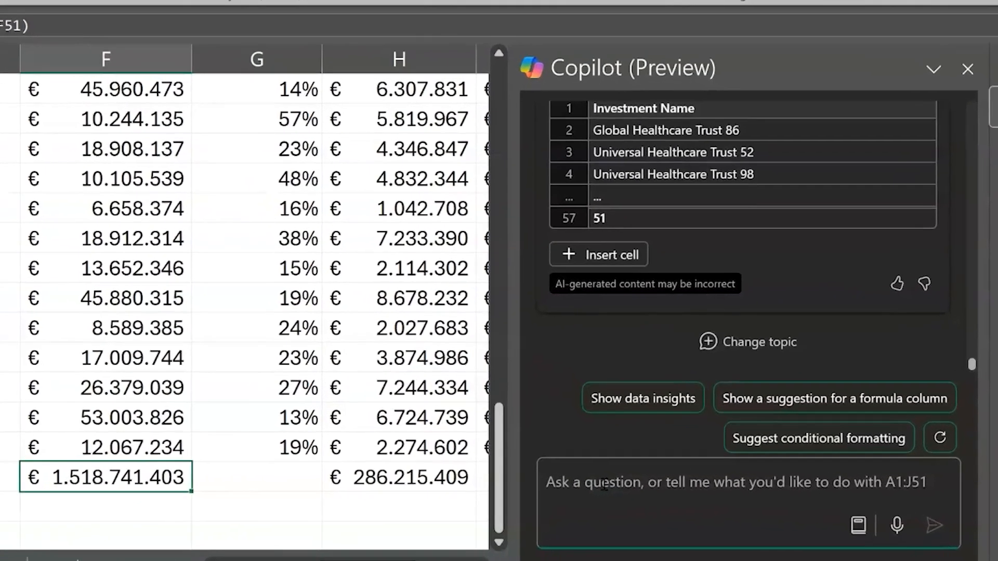
text(Cal)
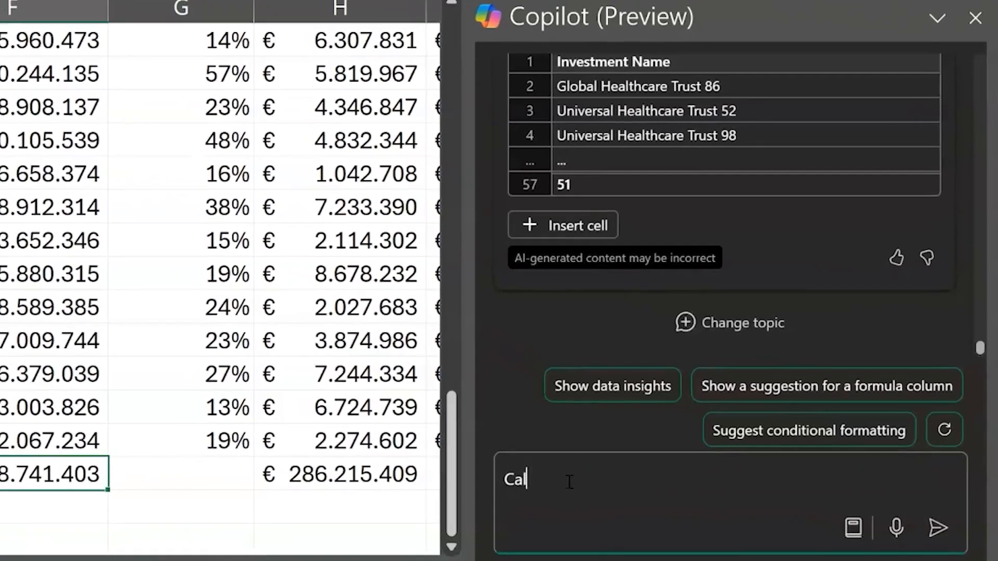
text(culate the total current FMV o)
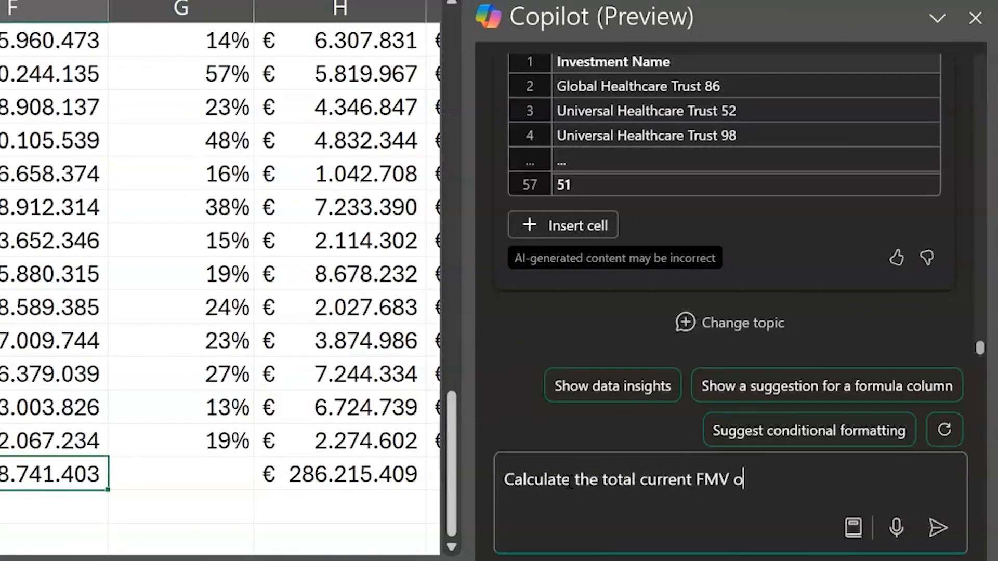
text(f all investments)
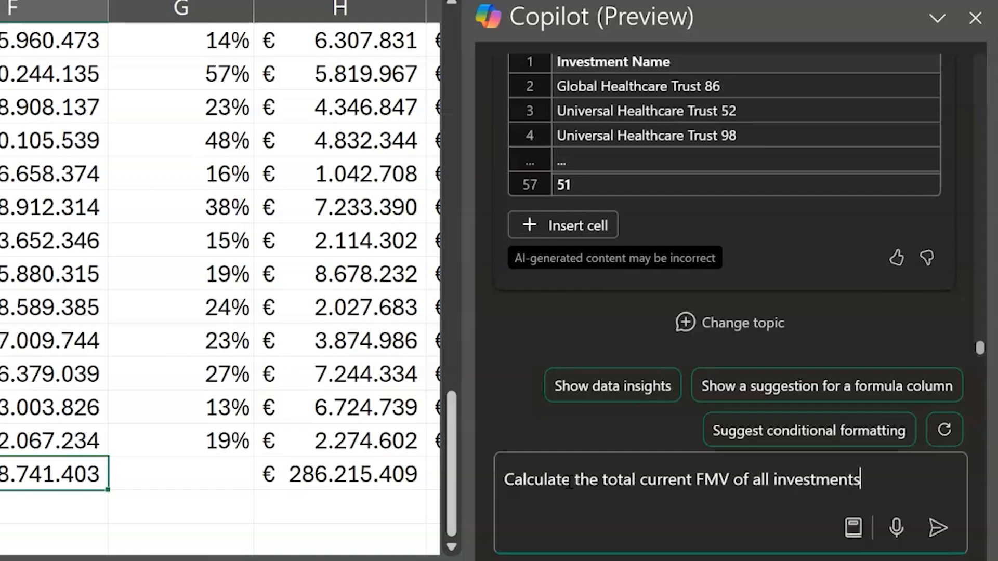
key(Return)
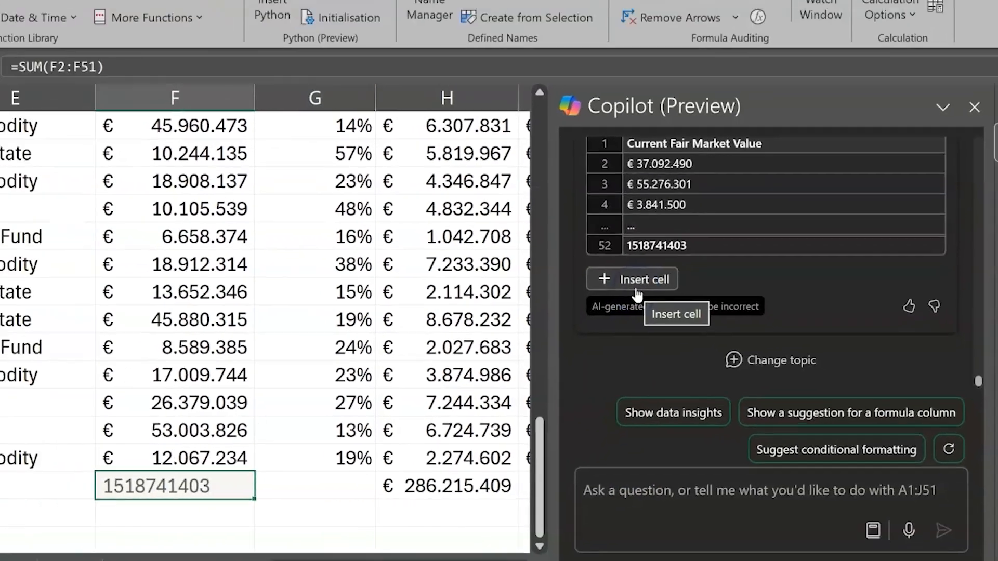
- Insert Copilot's total formula into the sheet and inspect the cell range it uses in F52
click(543, 224)
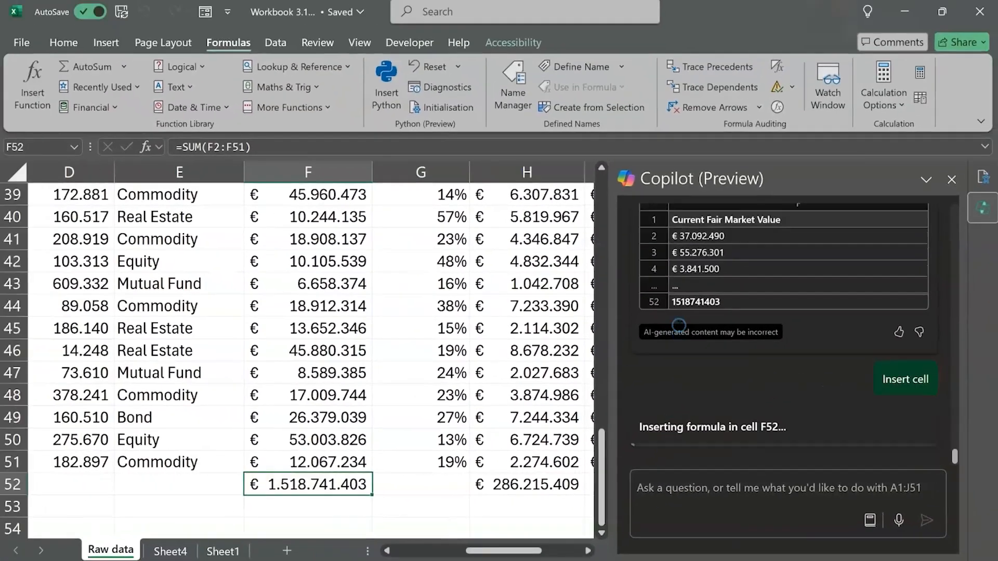
scroll(388, 434, down, 4)
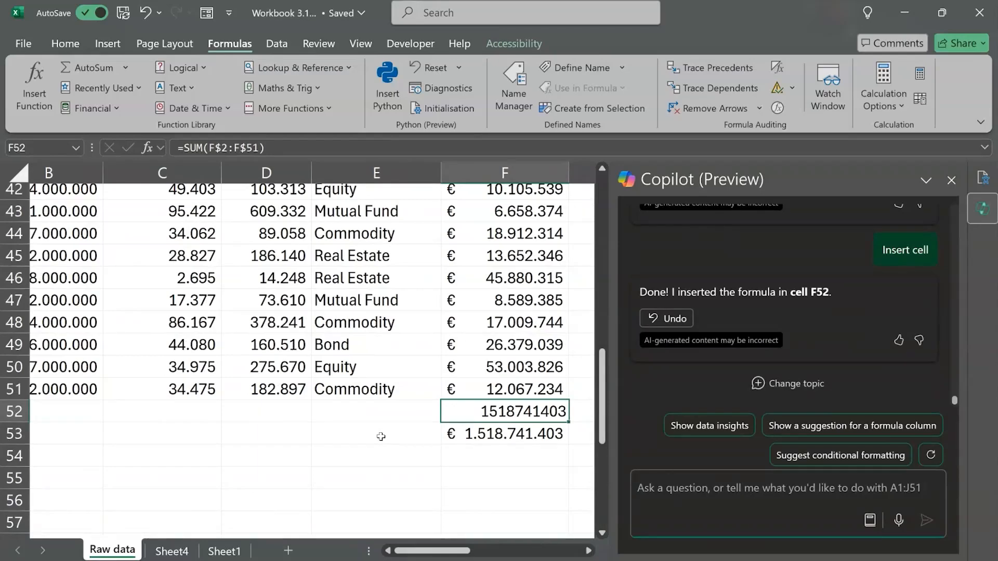
scroll(381, 437, right, 3)
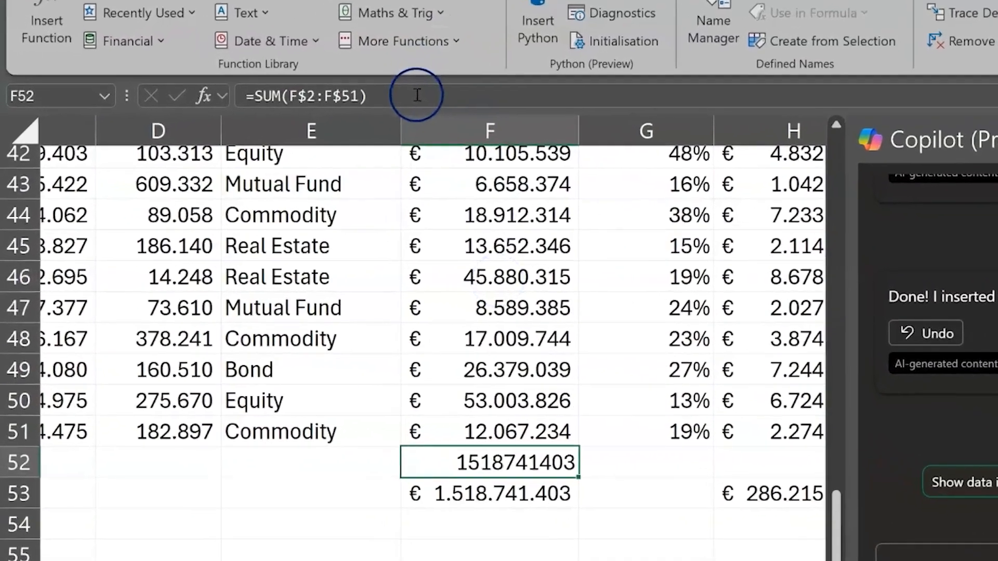
click(200, 148)
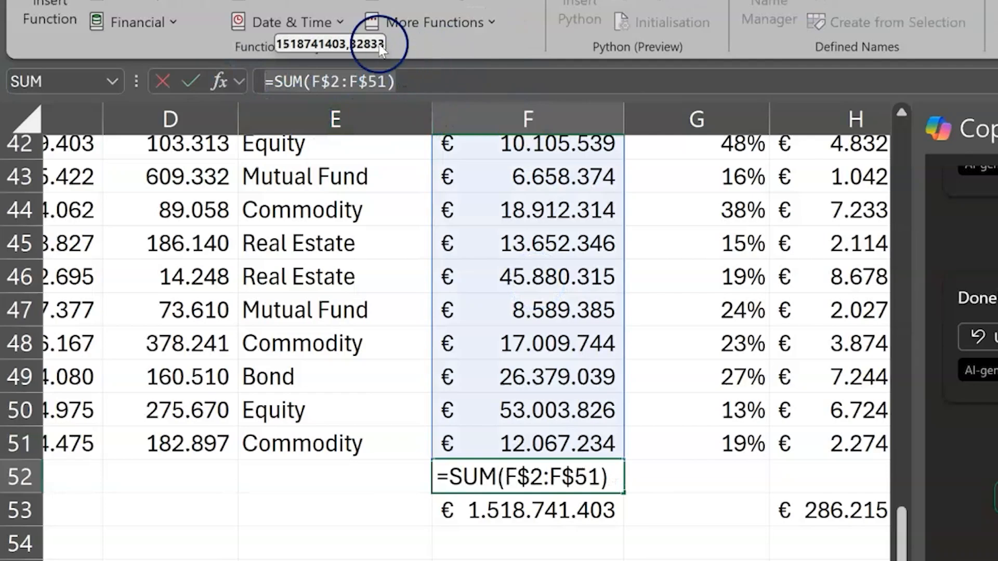
click(275, 112)
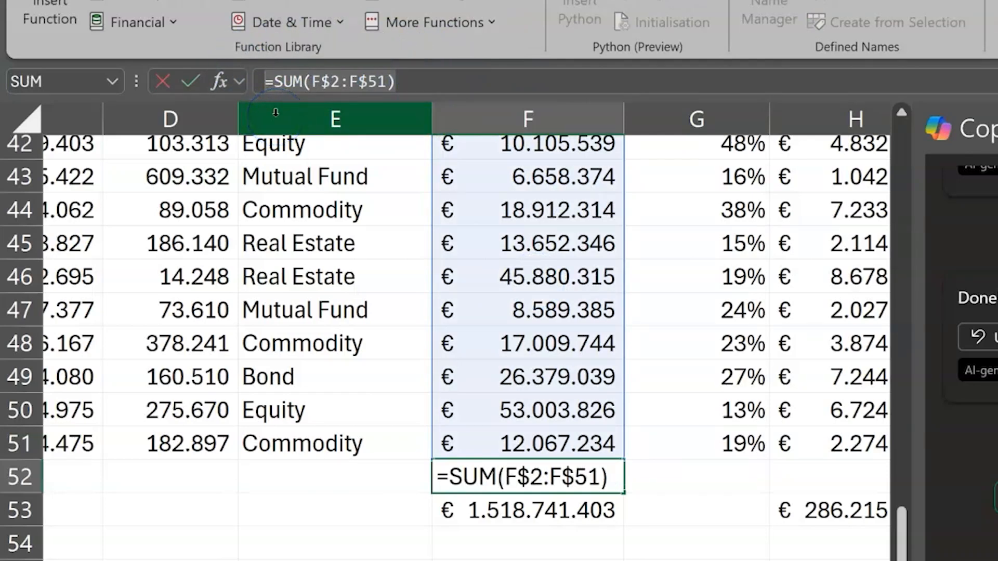
key(ctrl+Return)
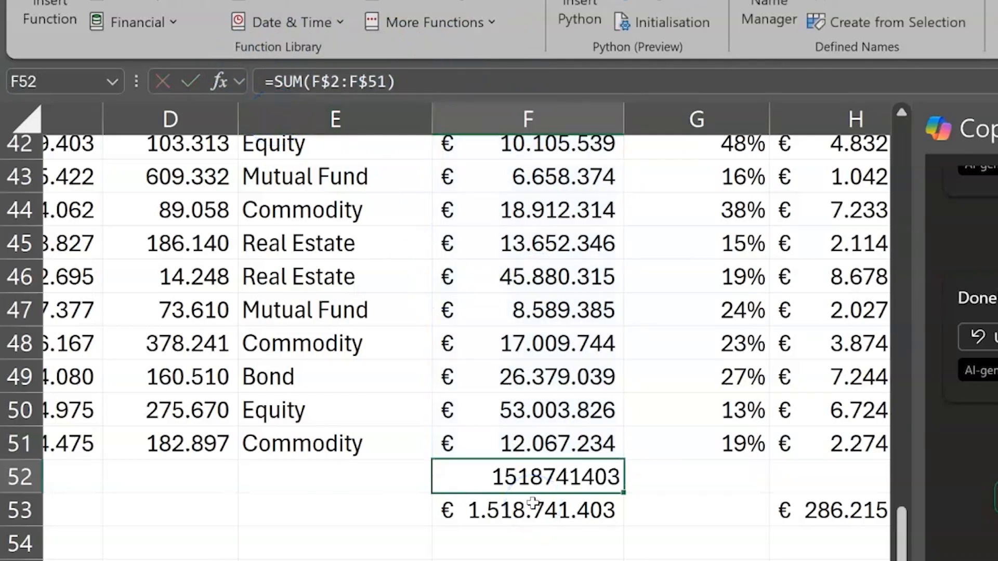
scroll(533, 502, right, 3)
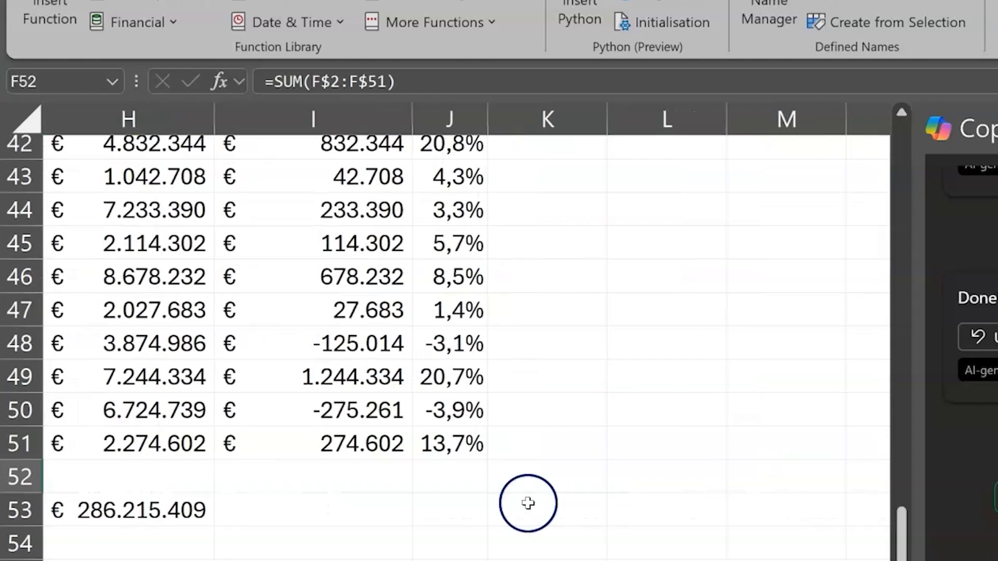
click(466, 487)
text(=averag)
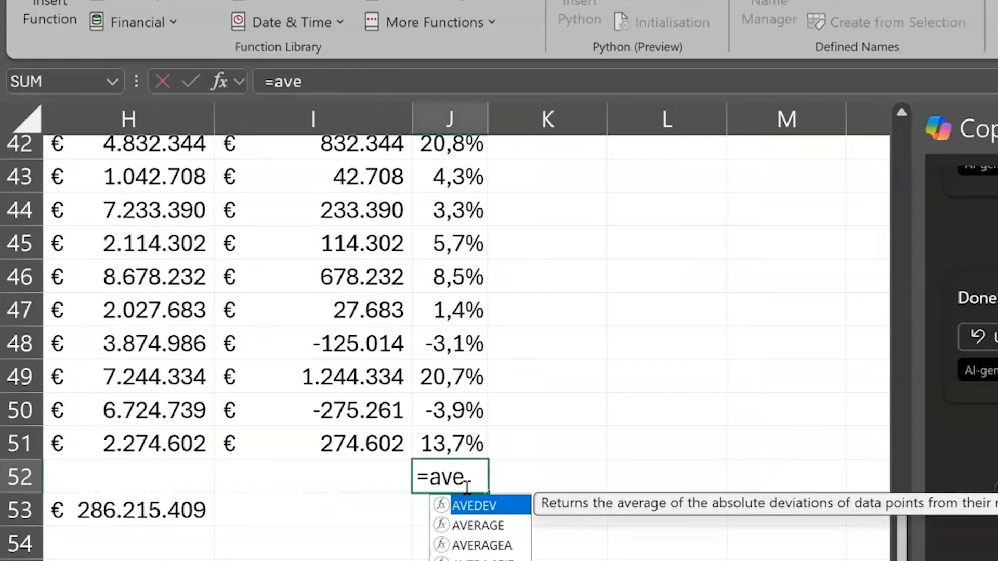
text(e()
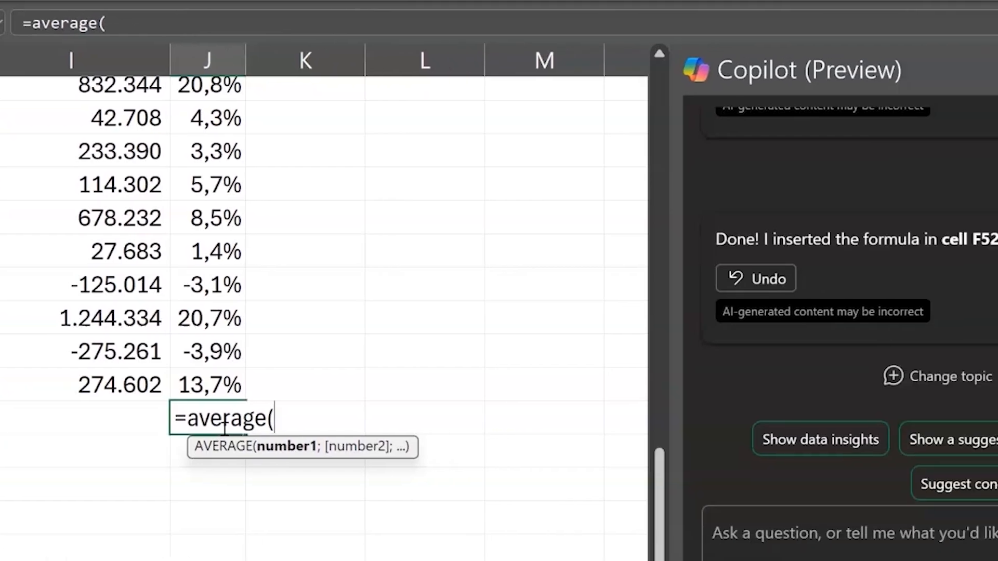
key(Escape)
- Submit the prompt "What is the average ROI %" to Copilot
click(570, 481)
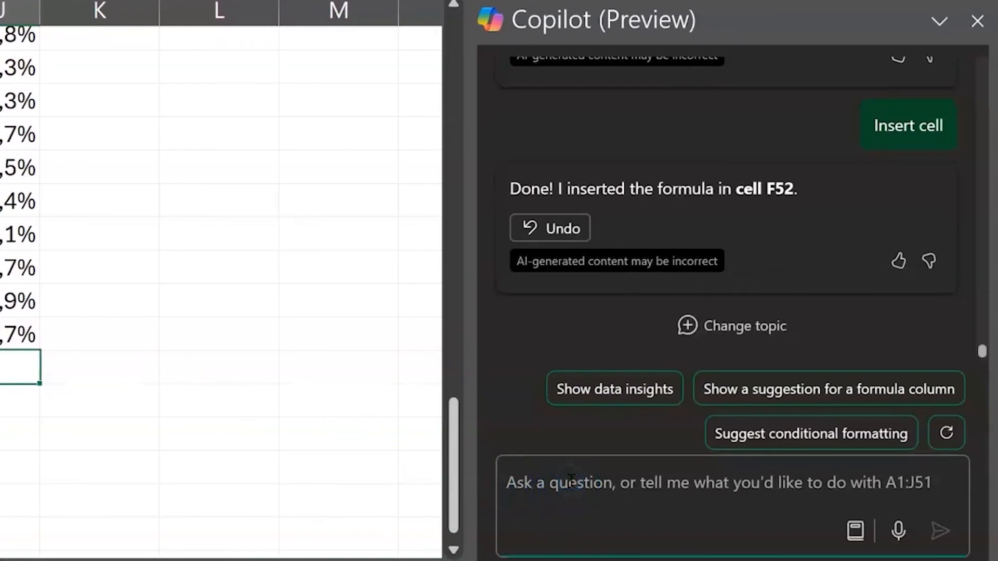
text(Wha)
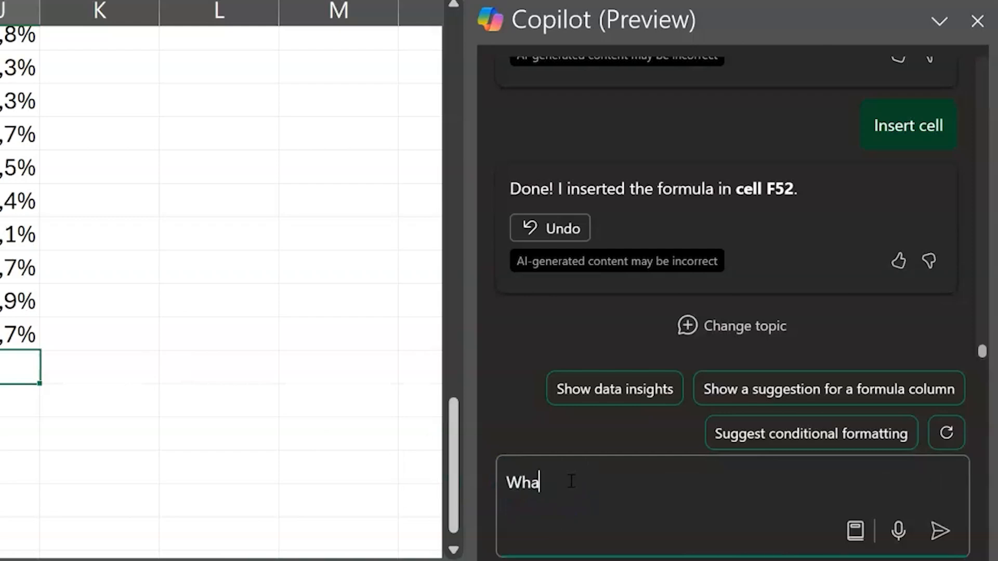
text(t is the average ROI )
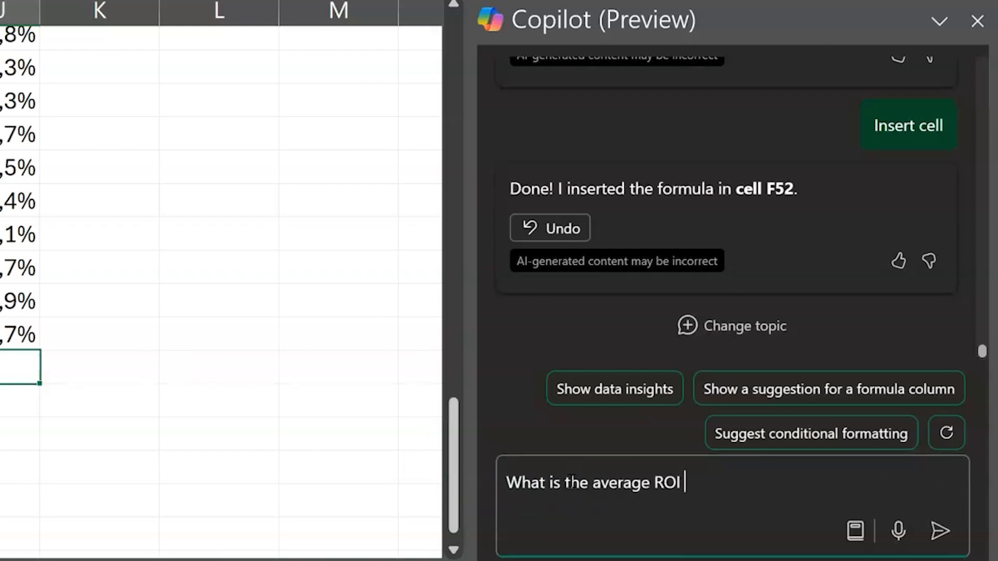
text(%)
key(Return)
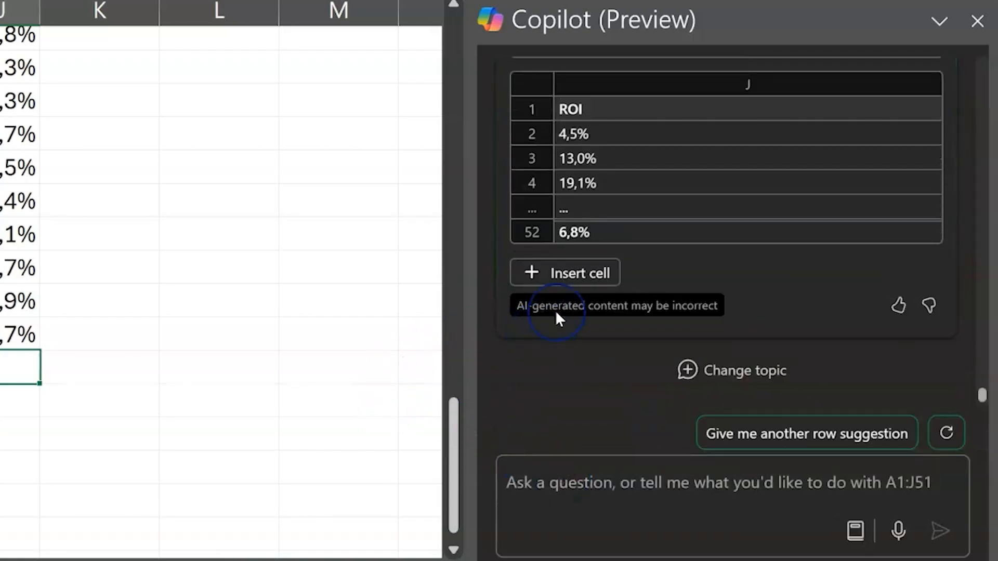
- Insert Copilot's average ROI formula into the sheet and inspect the cell range it uses in J52
click(566, 284)
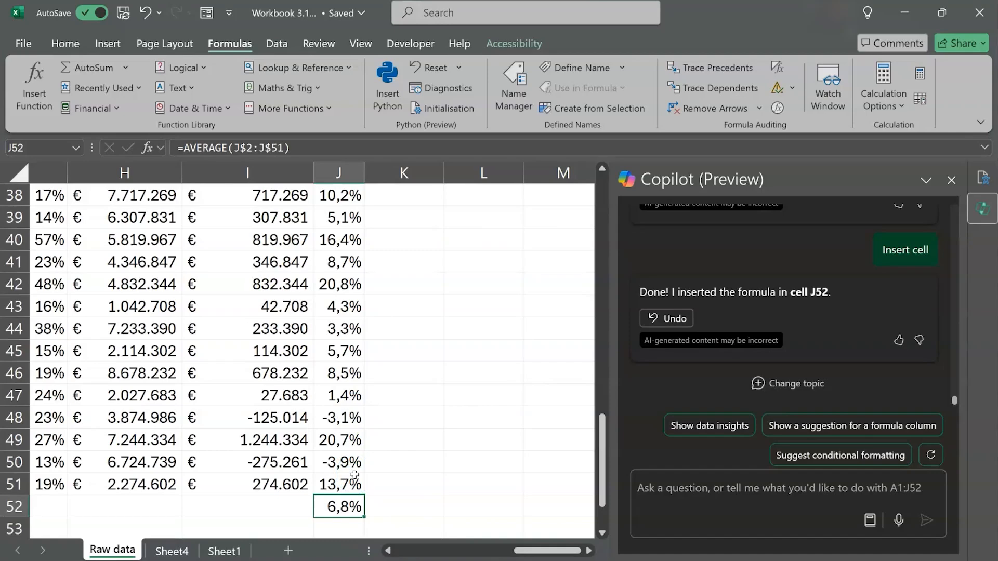
scroll(356, 483, down, 1)
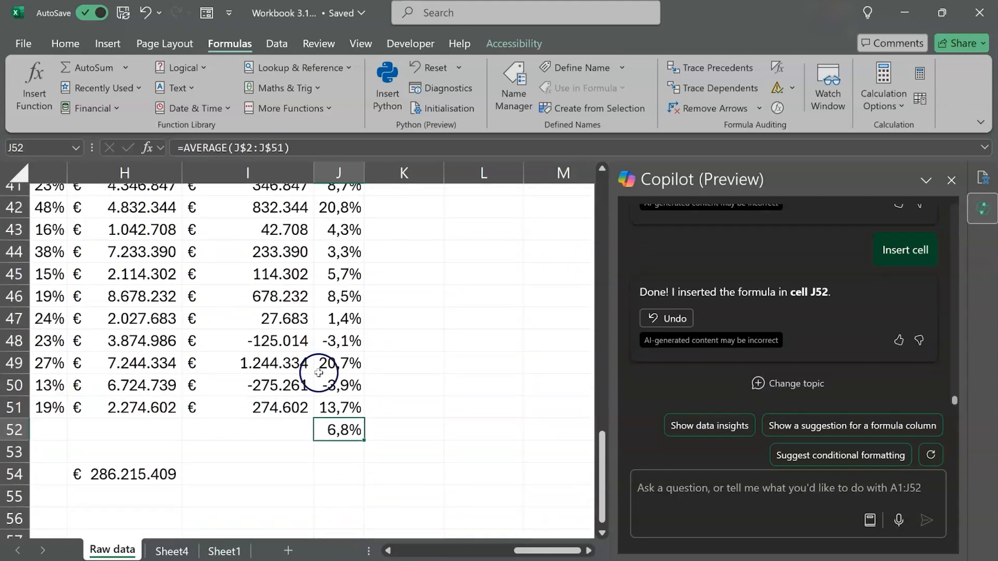
click(262, 149)
drag(157, 137, 307, 145)
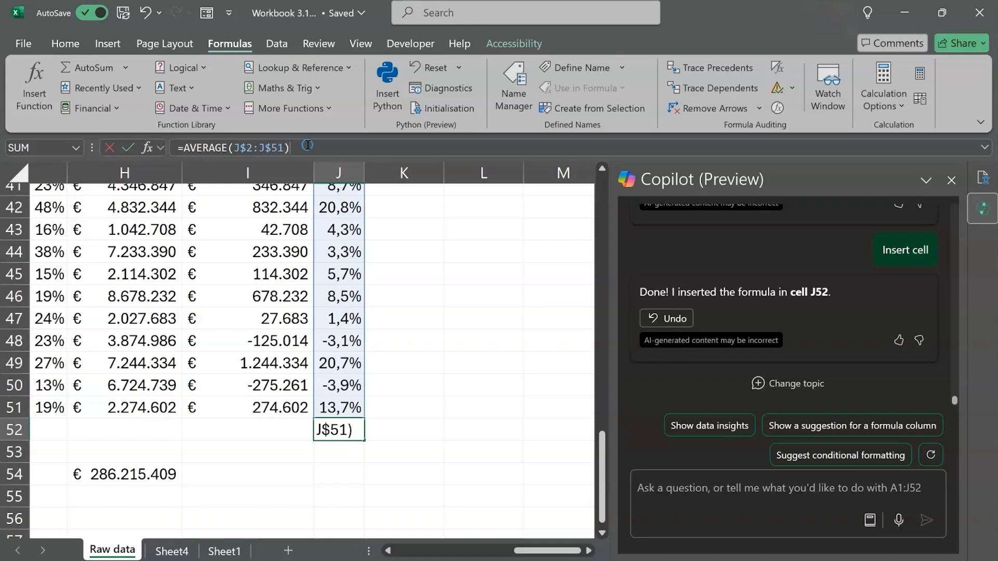
key(Escape)
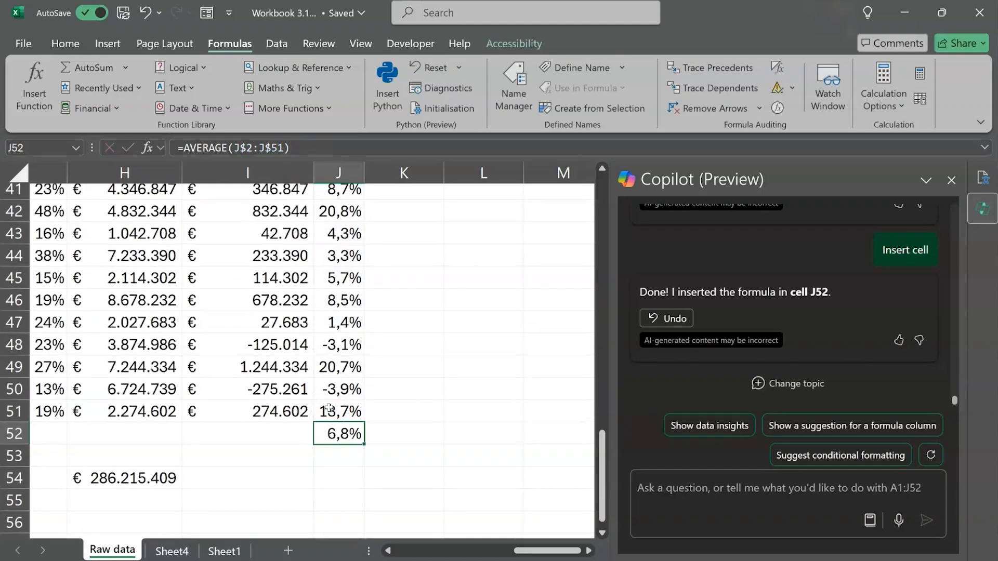
- Calculate the lowest Initial Investment in B53, two rows below the data, with the formula =MIN(B2:B51), excluding the header
scroll(329, 409, left, 5)
scroll(328, 409, left, 3)
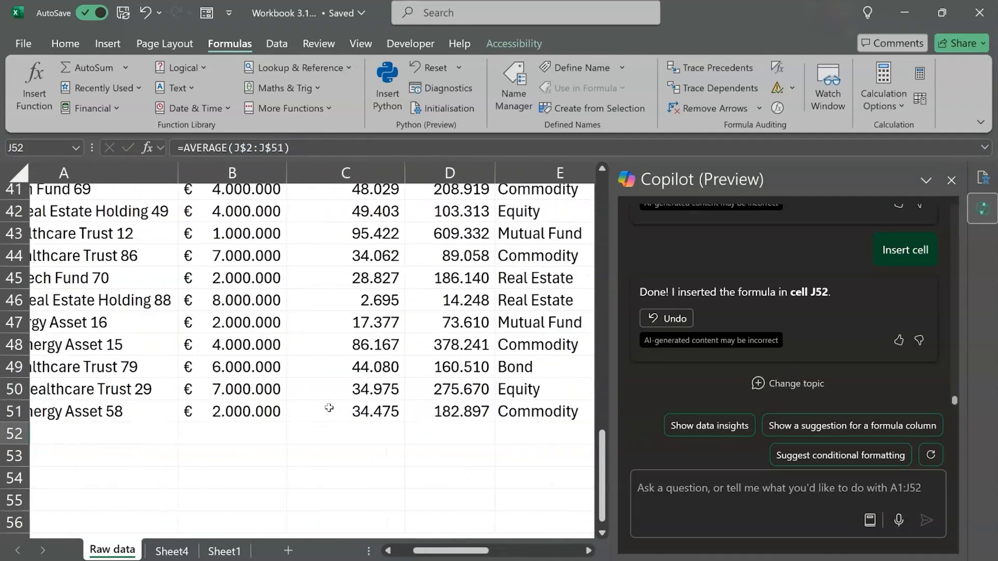
scroll(329, 409, up, 13)
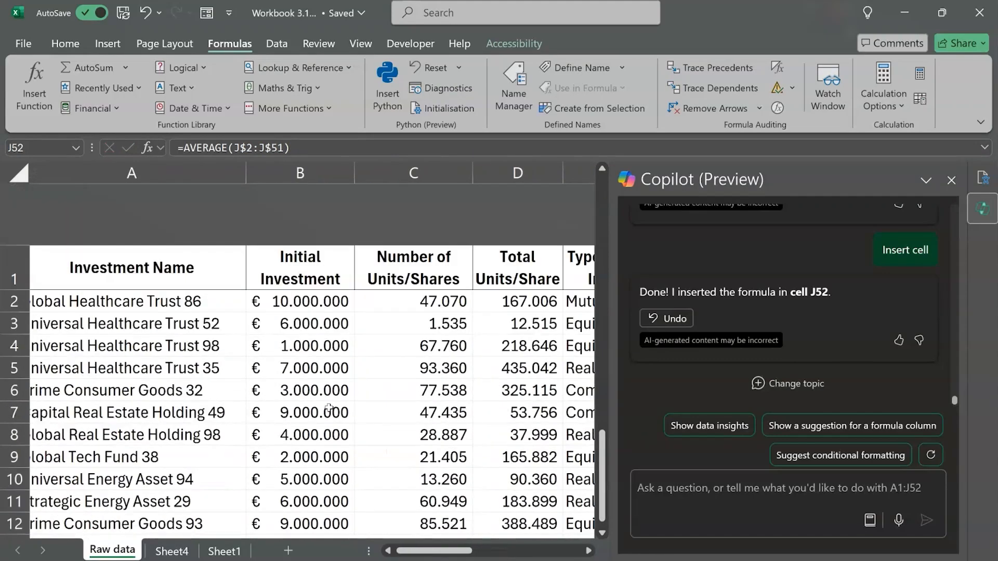
click(320, 202)
key(ctrl+Down)
key(Down)
key(Down)
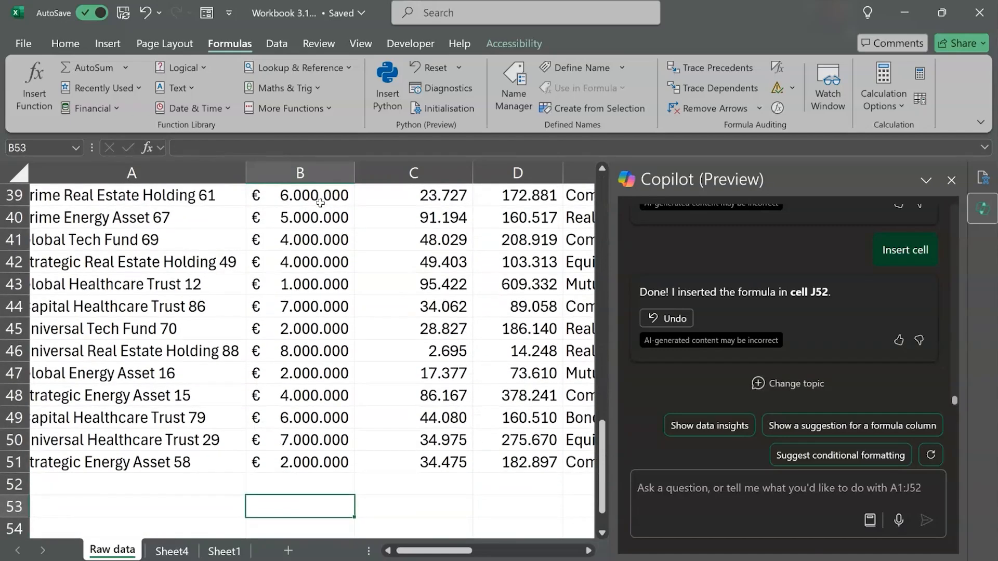
text(=min()
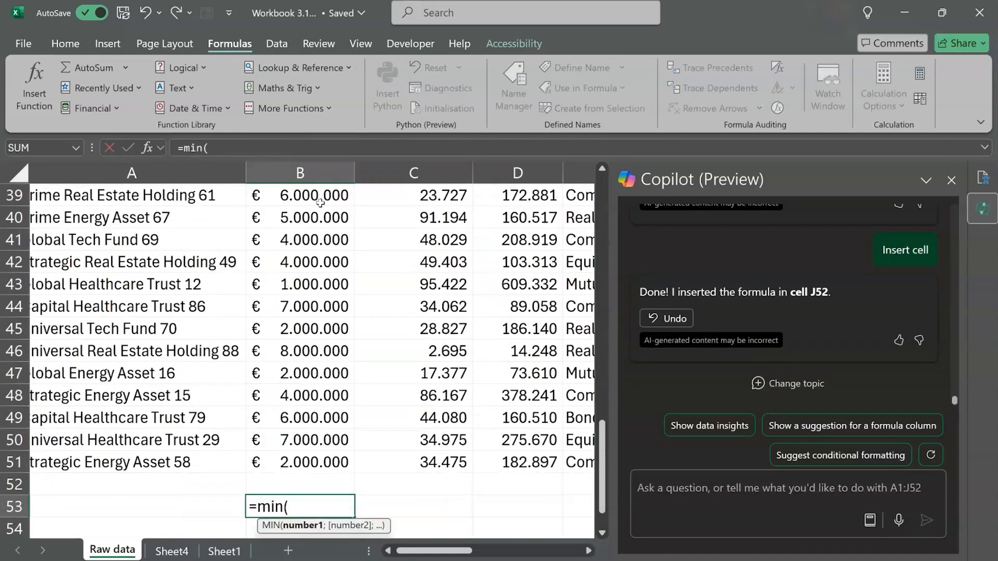
click(271, 456)
key(ctrl+shift+Up)
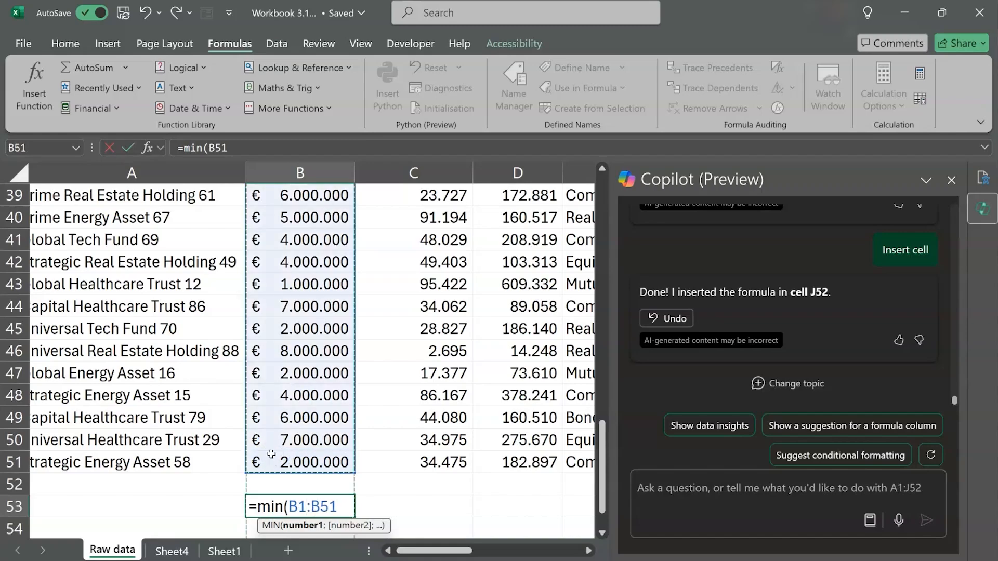
key(shift+Down)
text())
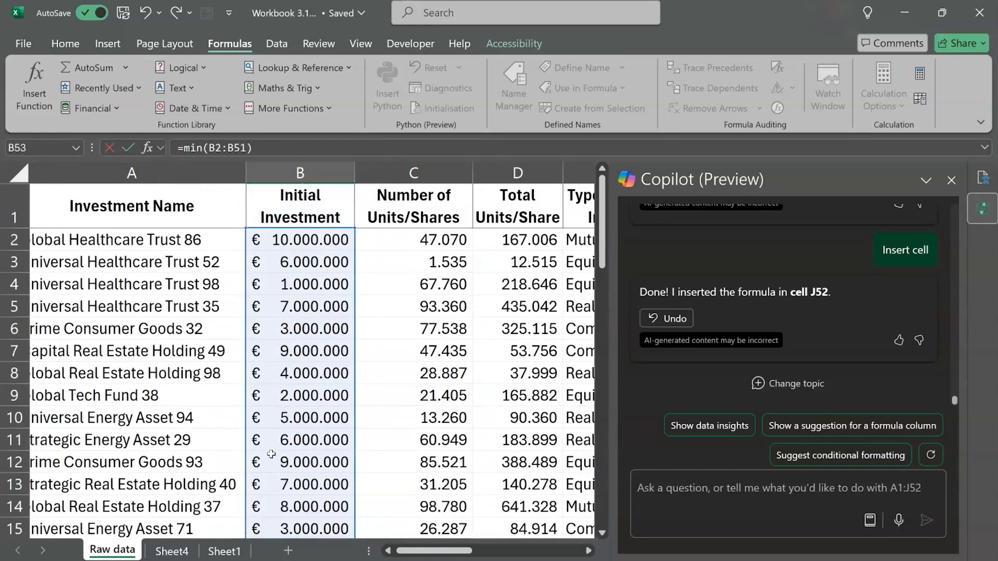
key(Return)
key(Up)
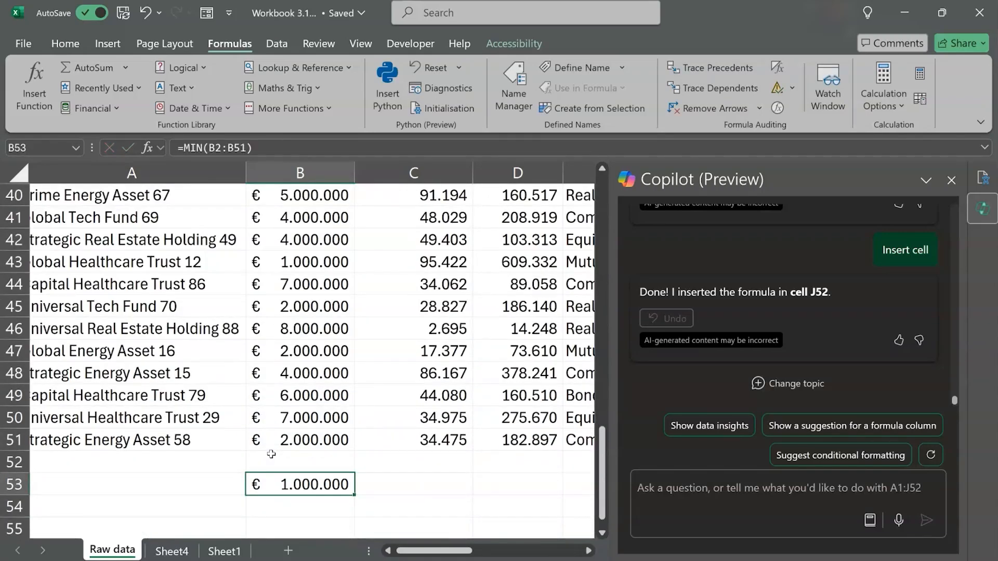
- Calculate the highest Initial Investment in B54 with the formula =MAX(B2:B51), excluding the header
key(Down)
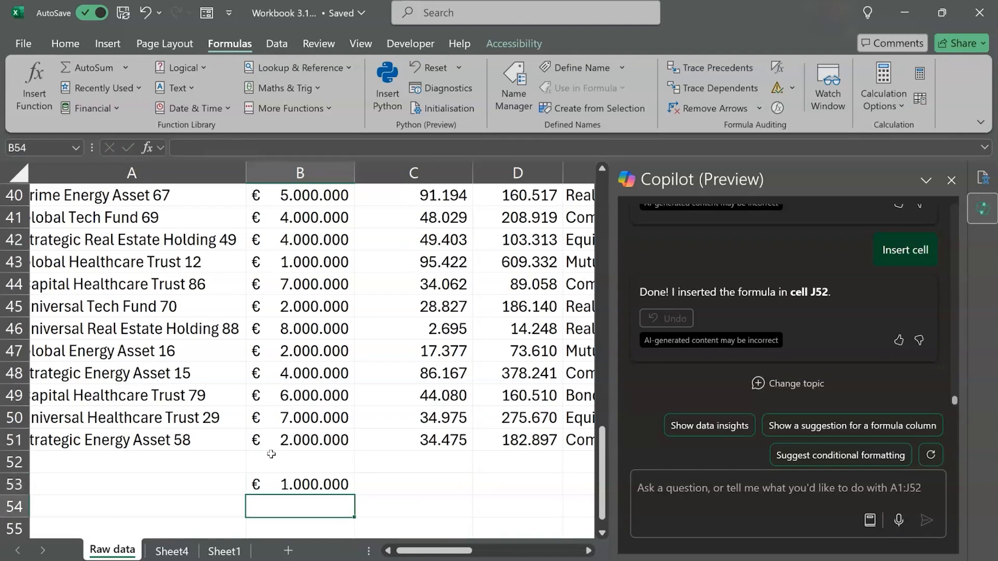
text(=mi)
key(BackSpace)
text(a)
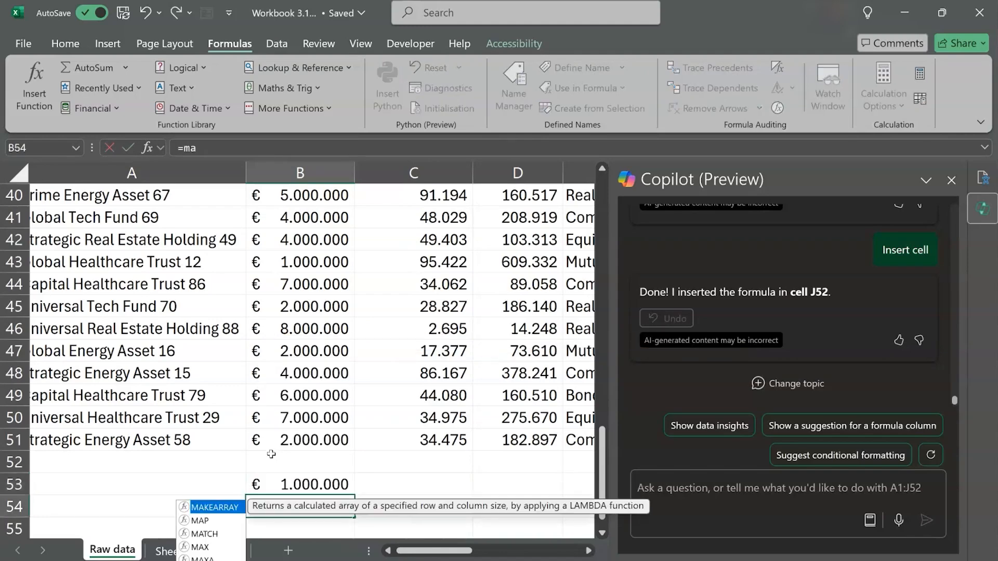
text(x)
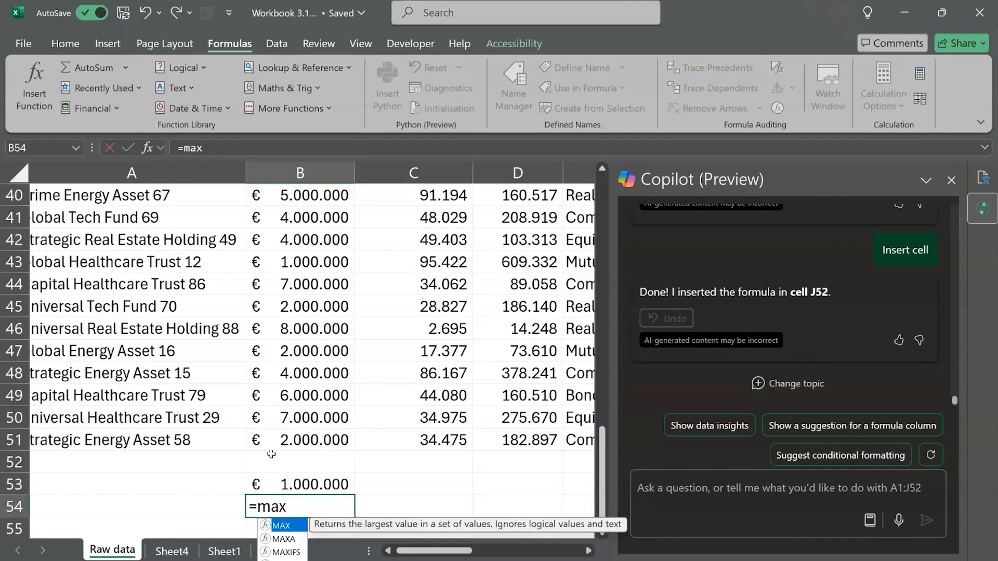
text(()
click(297, 444)
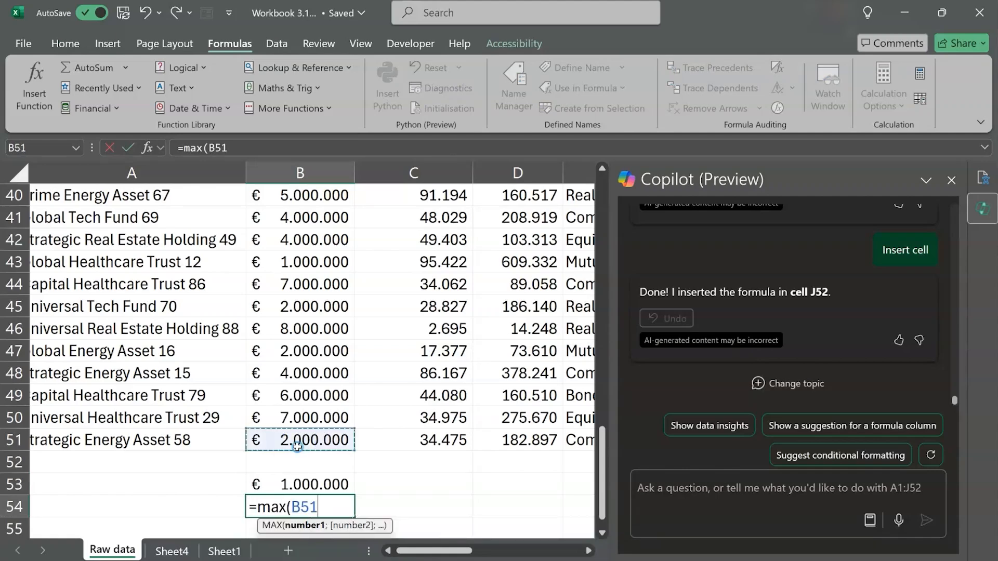
key(ctrl+shift+Up)
key(shift+Down)
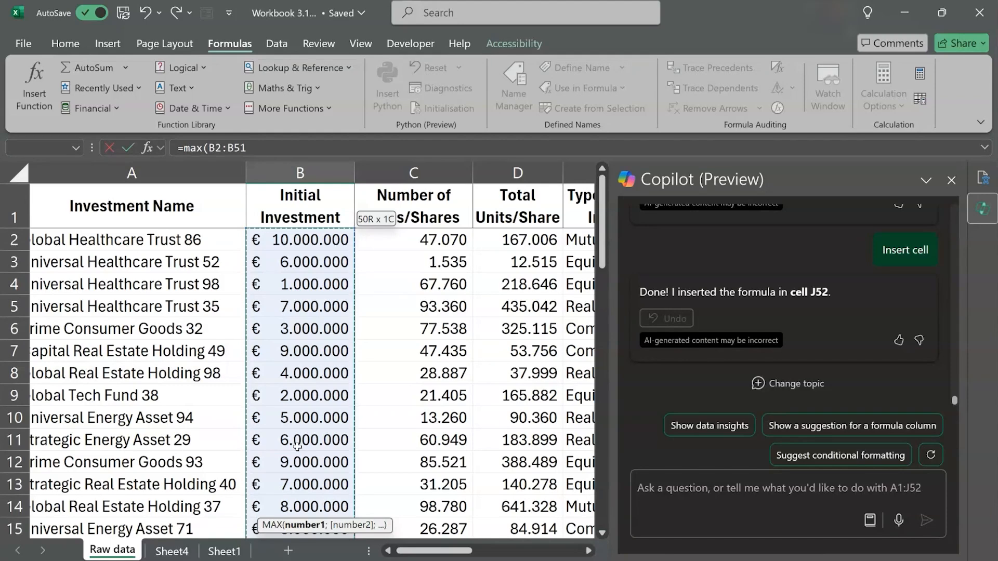
text())
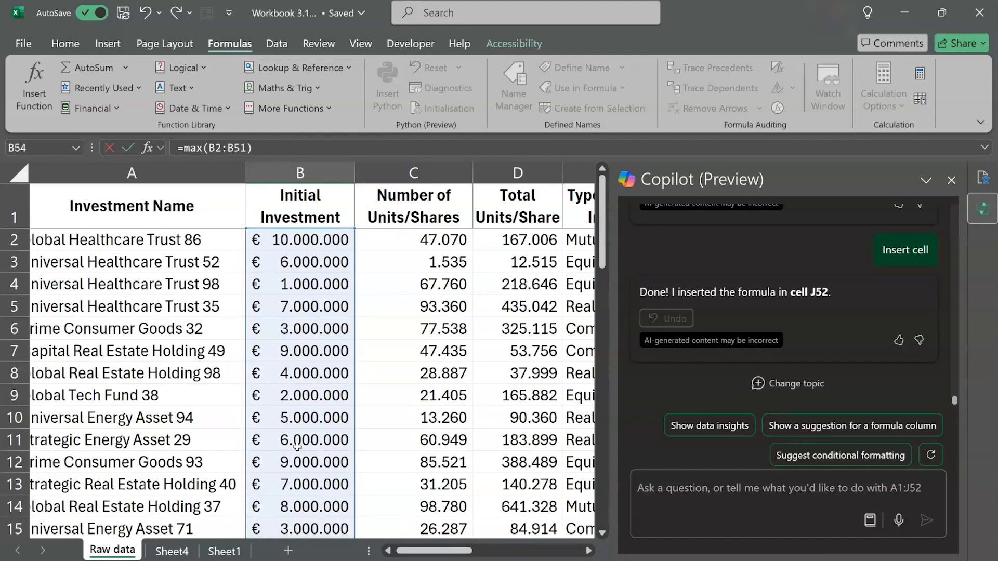
key(Return)
- Fill the minimum and maximum formulas from B53:B54 across to columns C and D, and check the copied formulas
click(325, 487)
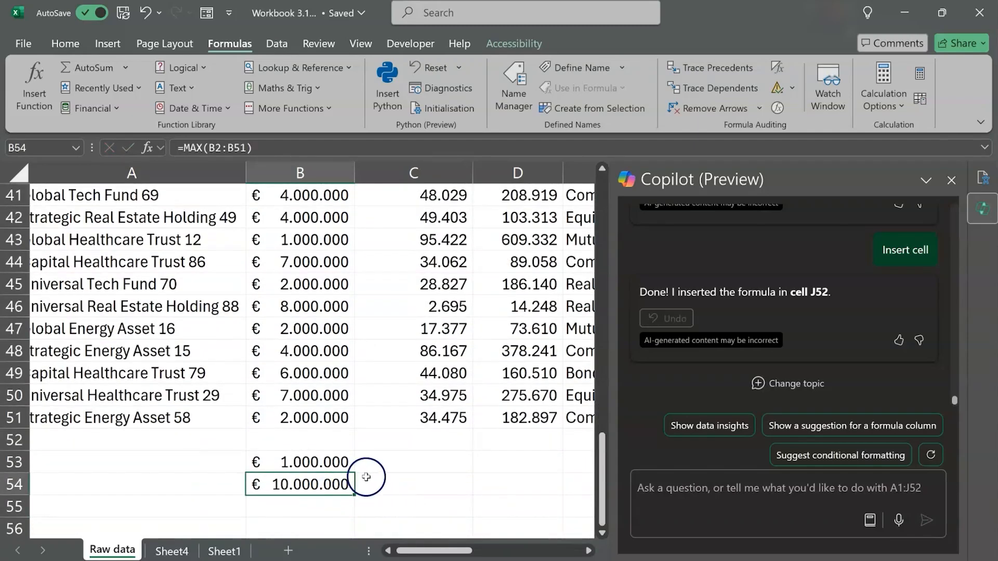
drag(335, 459, 527, 499)
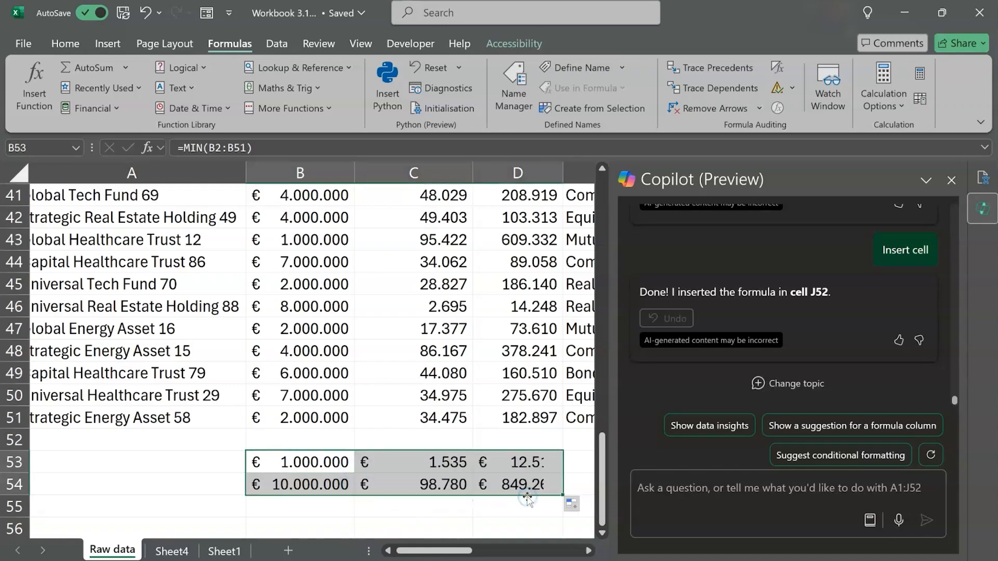
click(407, 459)
key(Down)
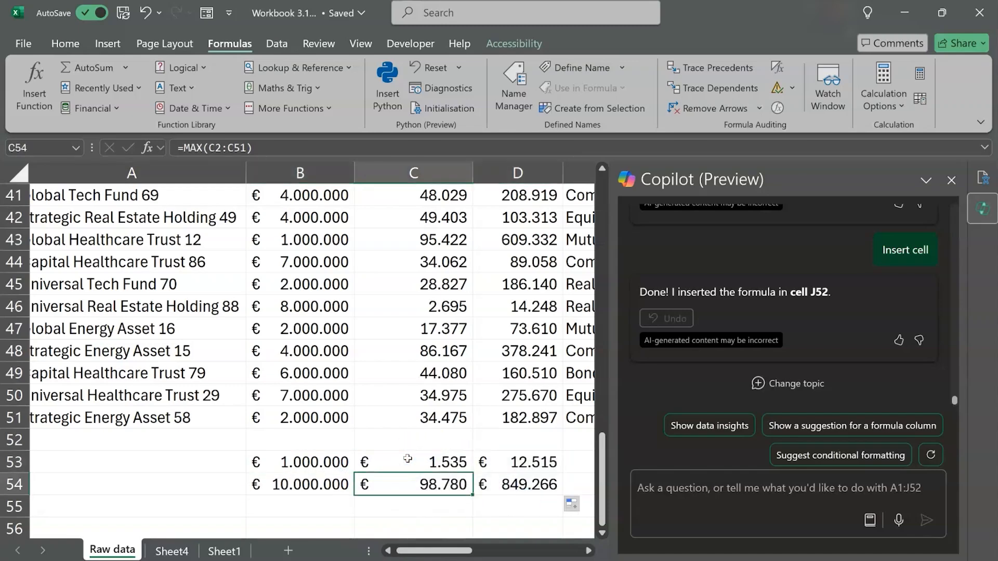
key(Right)
key(Up)
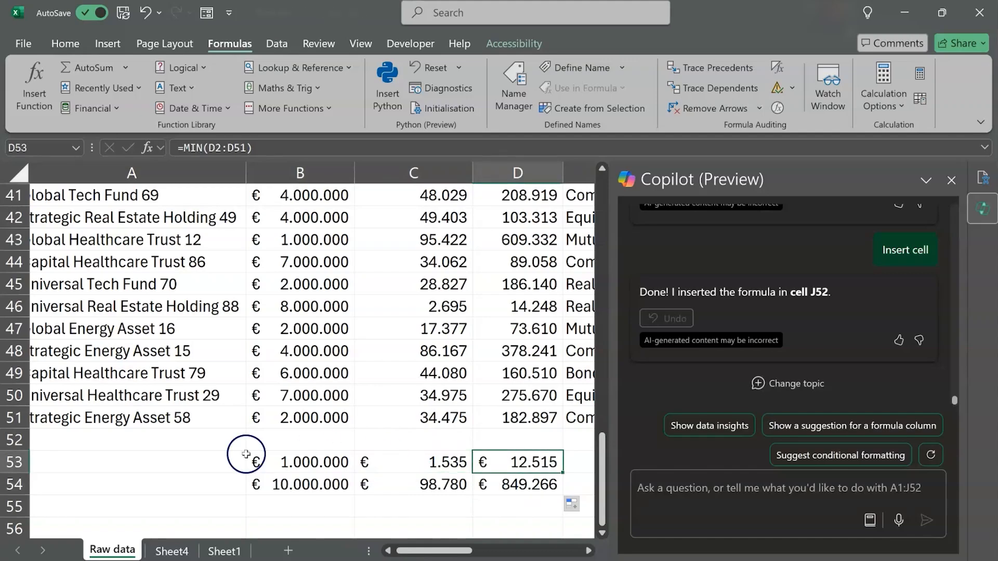
scroll(222, 457, left, 1)
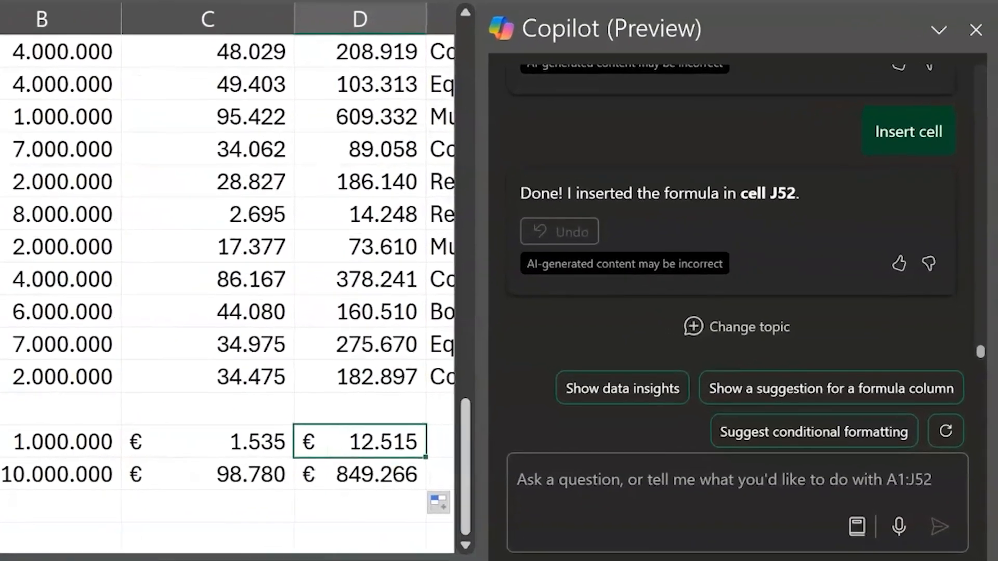
- Submit the prompt "Calculate the lowest ROI" to Copilot
click(686, 484)
text(Calculate the lowest ROI)
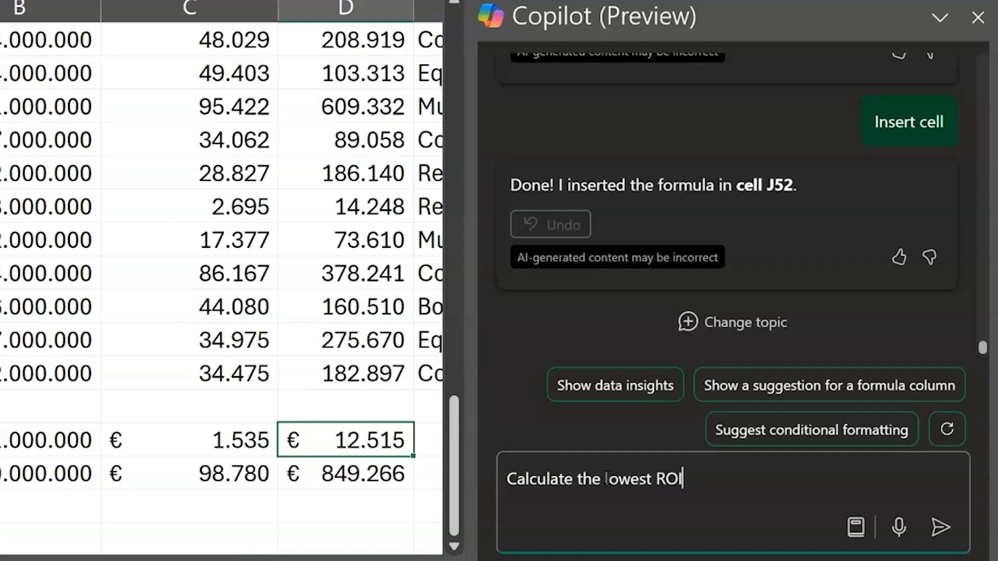
key(Return)
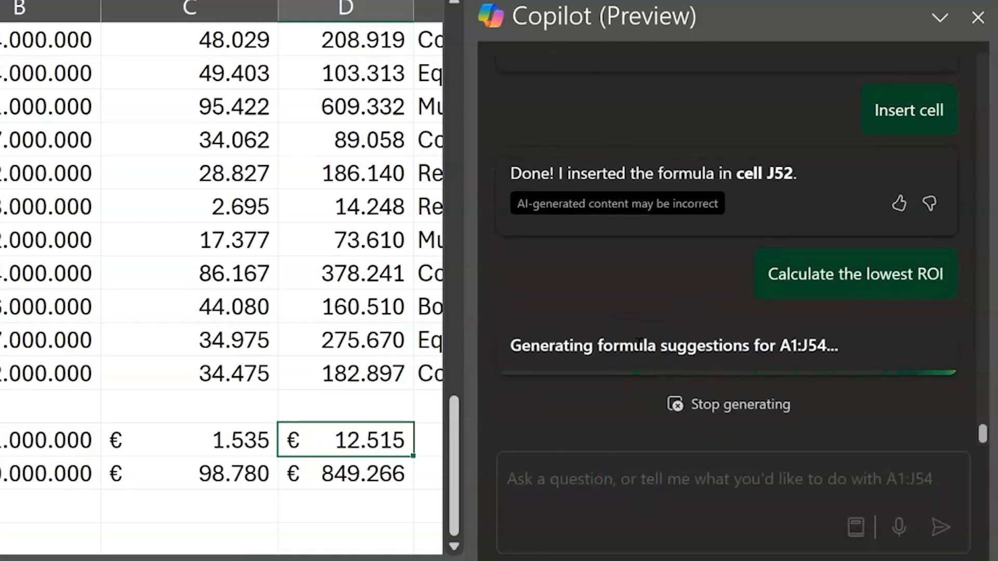
- Submit the prompt "calculate the highest ROI" to Copilot
text(alcu)
key(BackSpace)
key(BackSpace)
key(BackSpace)
text(calculate the hifhest)
key(BackSpace)
key(BackSpace)
key(BackSpace)
key(BackSpace)
key(BackSpace)
text(ghest R)
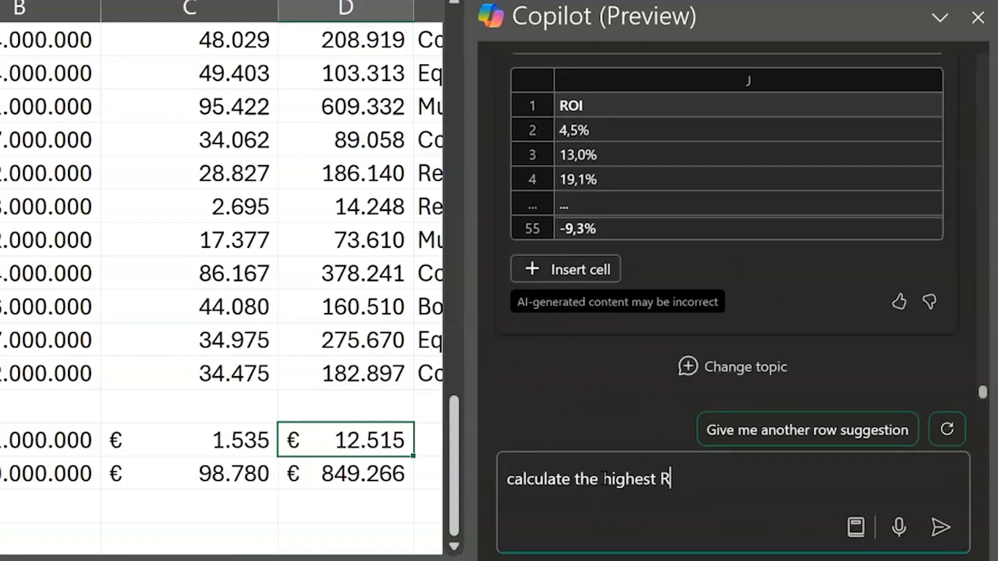
text(OI)
key(Return)
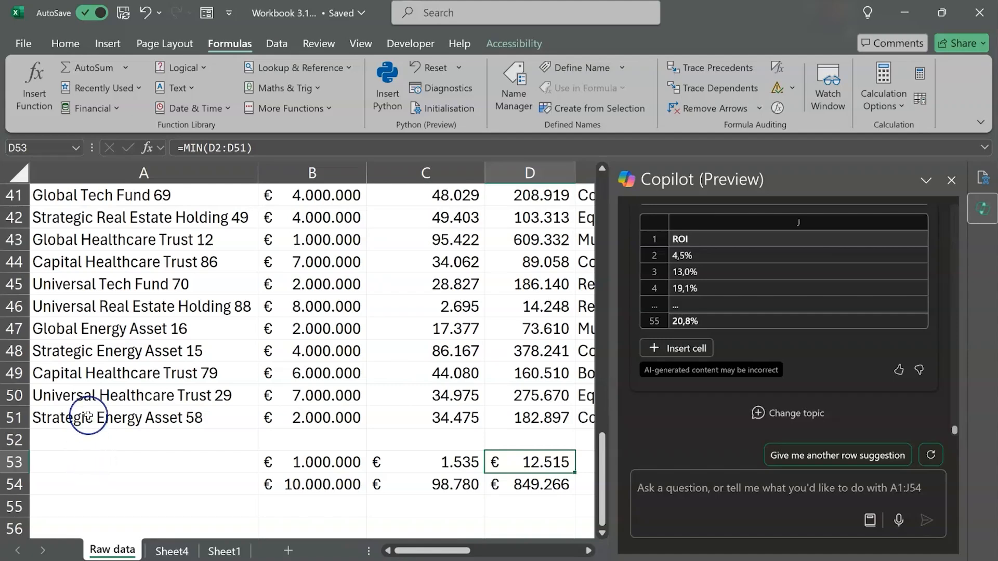
- Count the investment names in A53 with the formula =COUNTA(A2:A51), excluding the header
drag(90, 417, 98, 287)
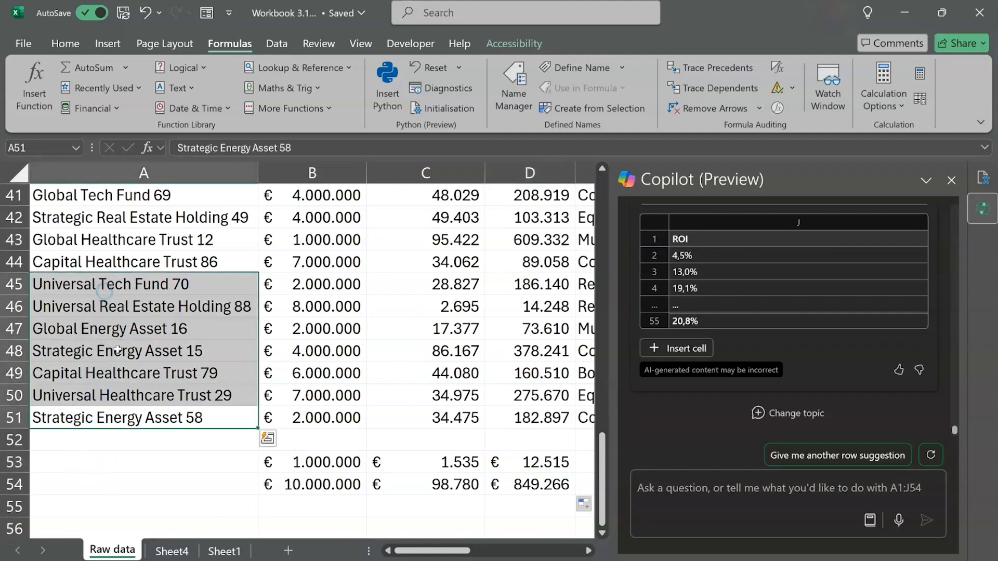
click(101, 460)
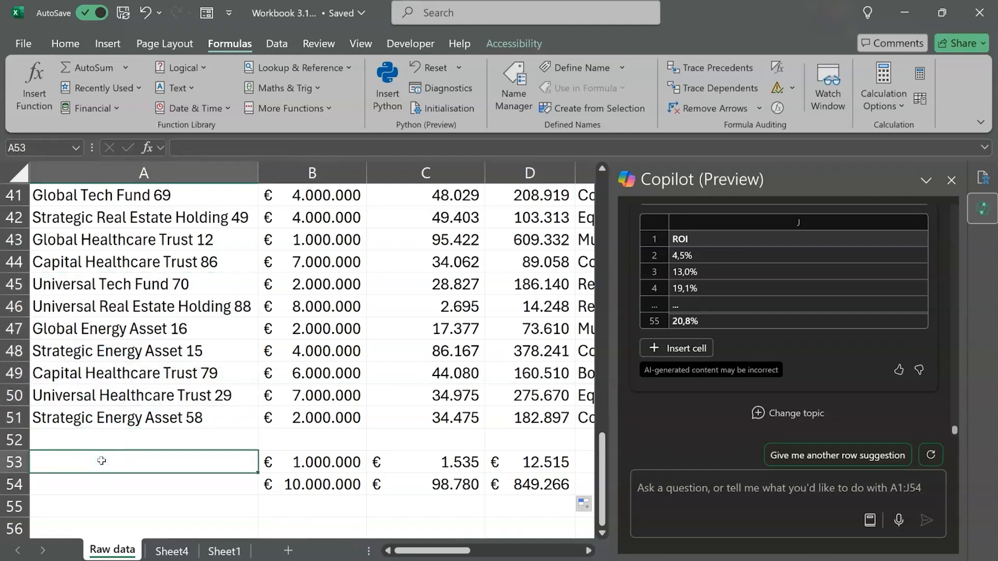
text(=counta)
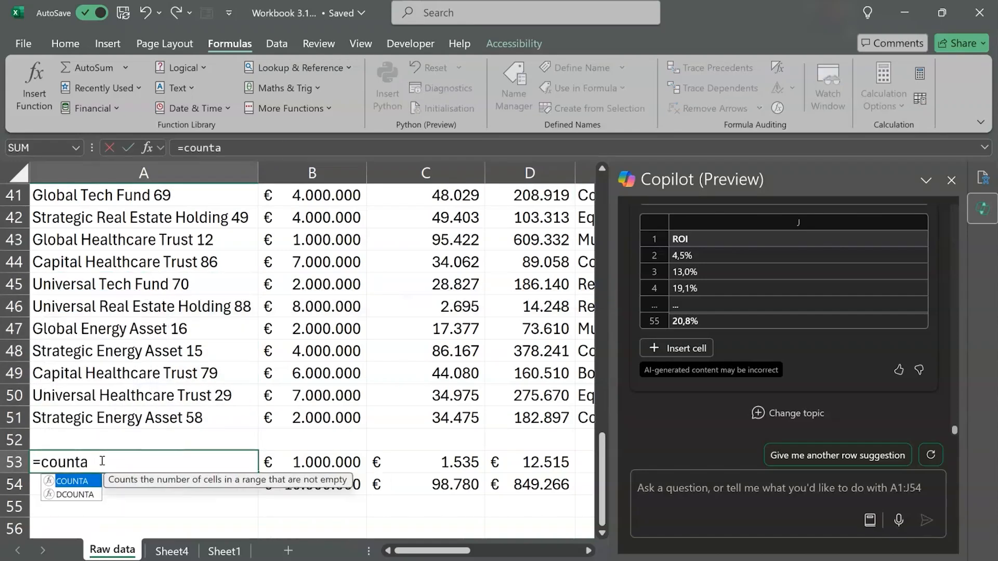
text(()
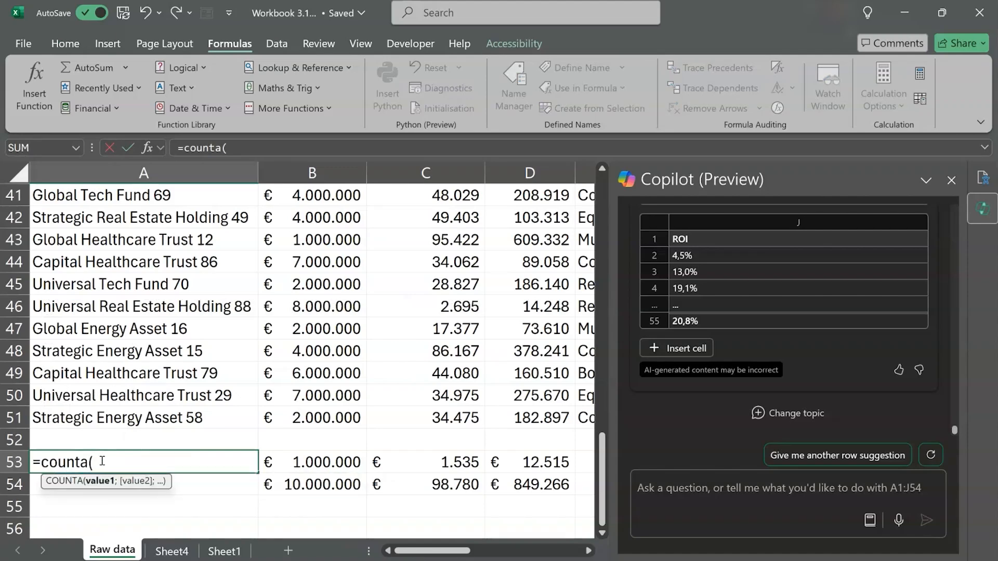
click(114, 411)
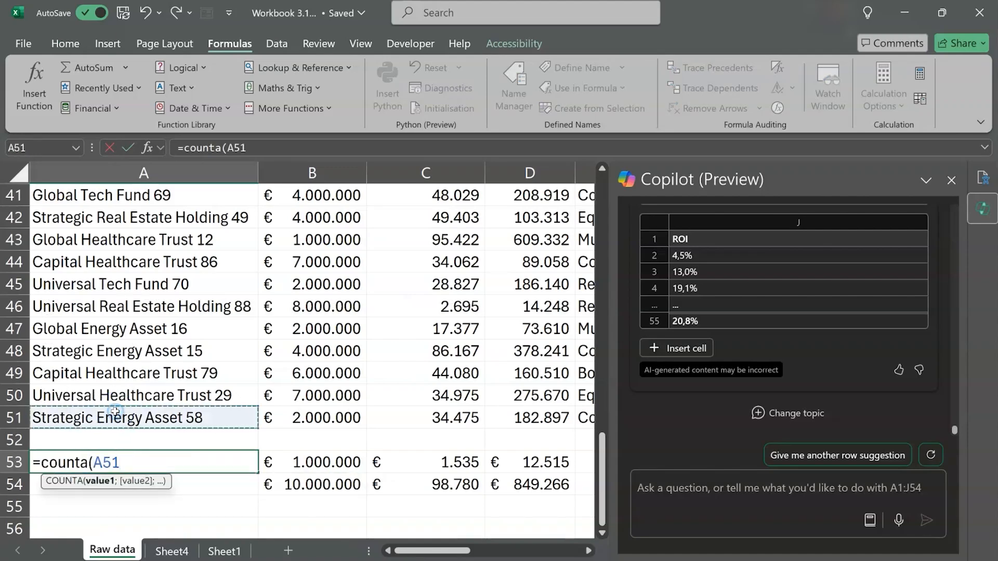
key(ctrl+shift+Up)
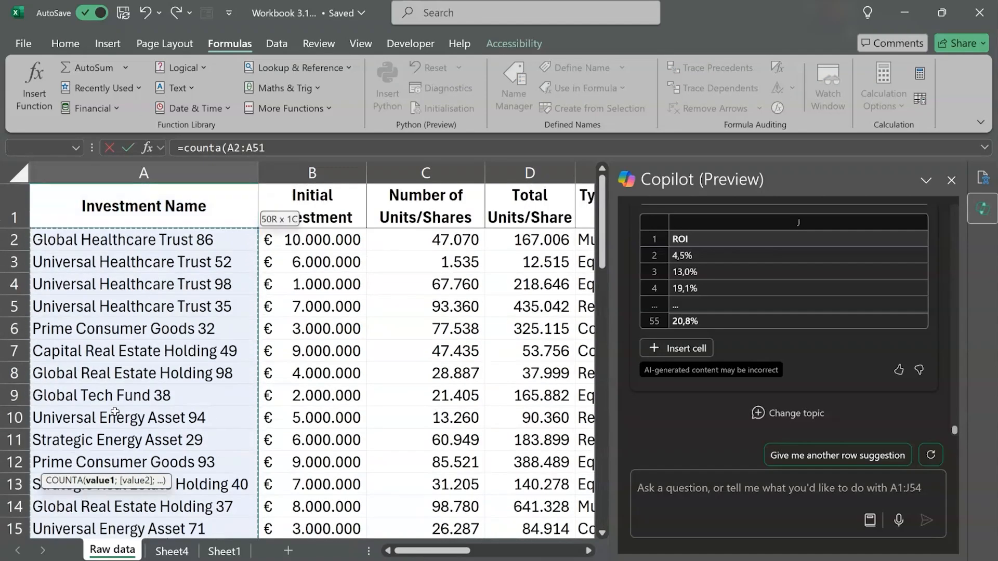
key(Return)
key(Up)
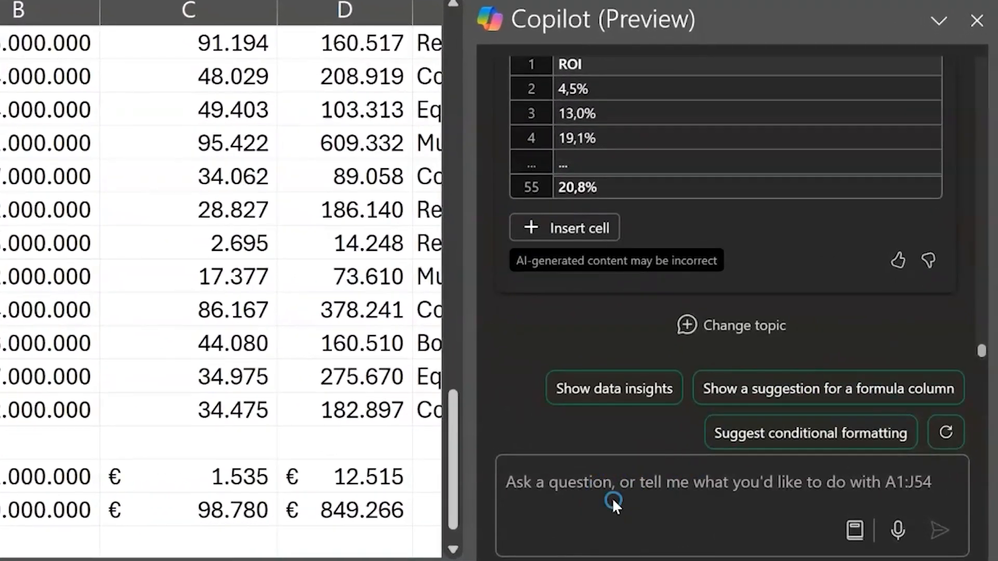
- Submit the prompt "Count the total number of investments" to Copilot and insert its suggested formula into the sheet
click(564, 482)
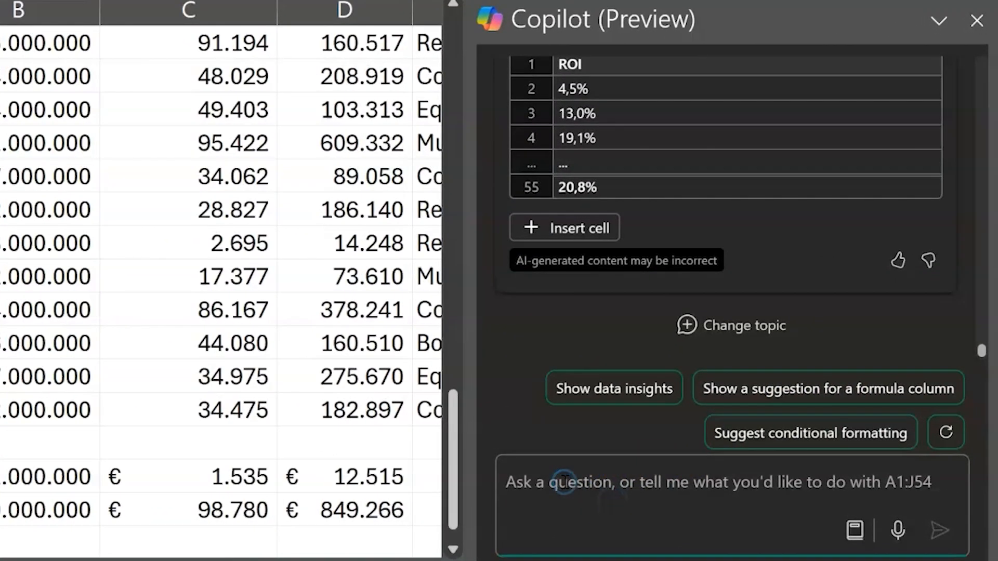
text(Count the)
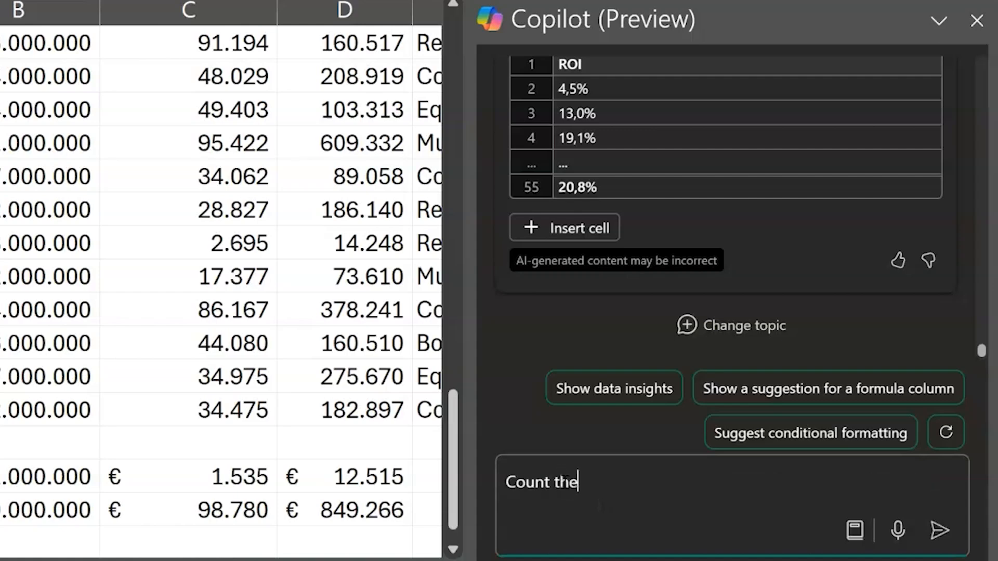
text( total number of investments)
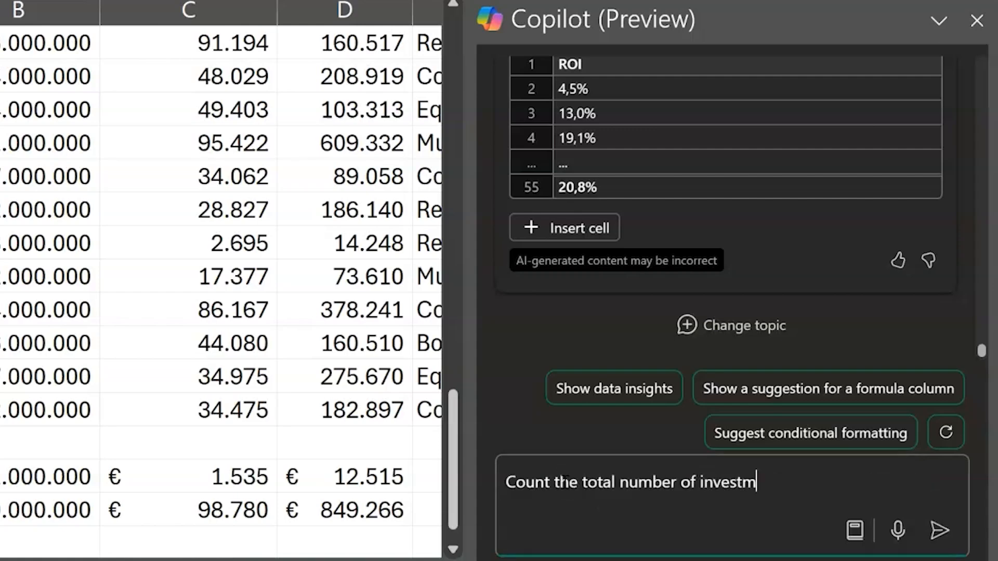
key(Return)
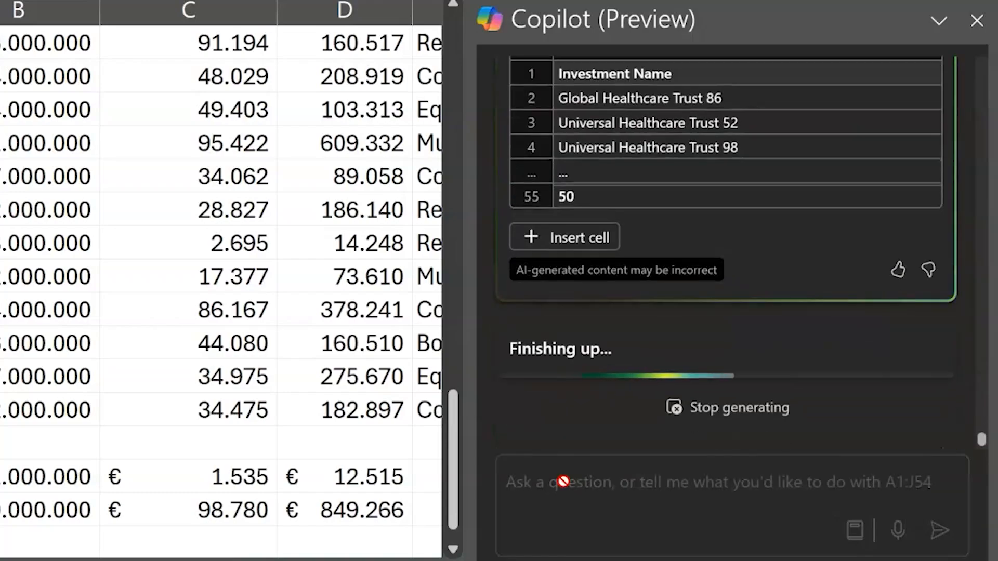
click(562, 234)
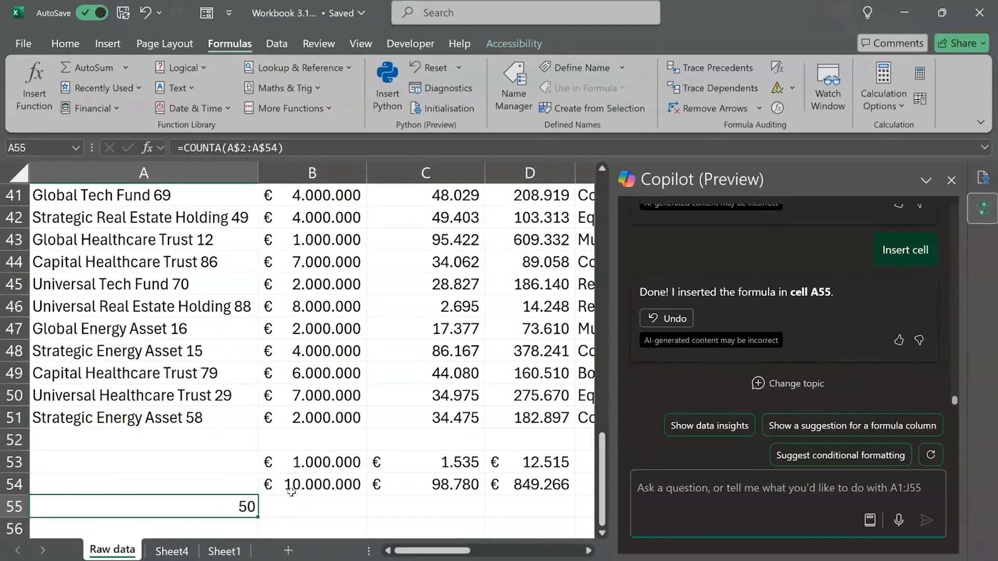
- Clear the contents of cells A53:B55
drag(289, 465, 250, 505)
key(Delete)
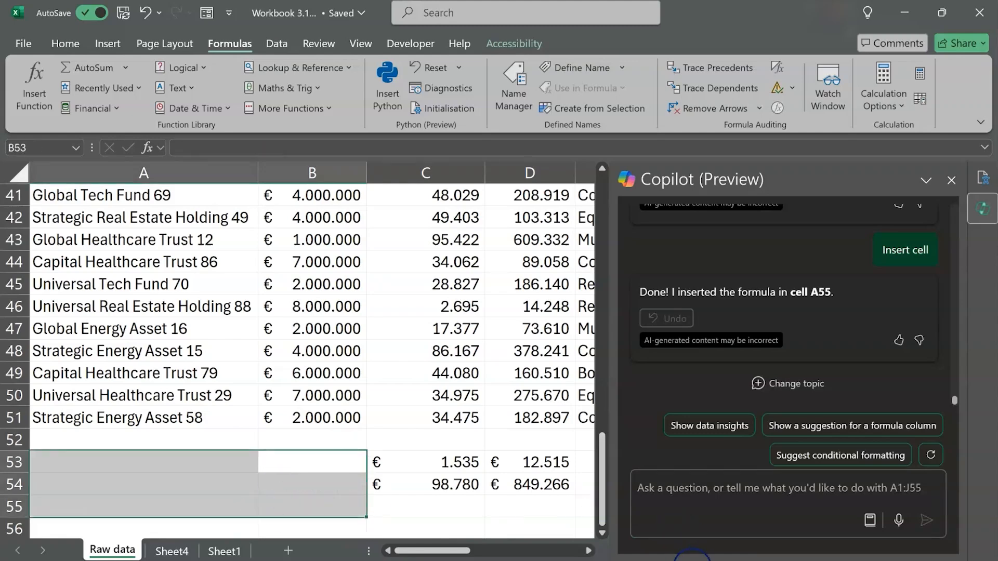
- Check which calculations the status bar is set to show, and select the Initial Investment column from B51 up to its header
right_click(691, 558)
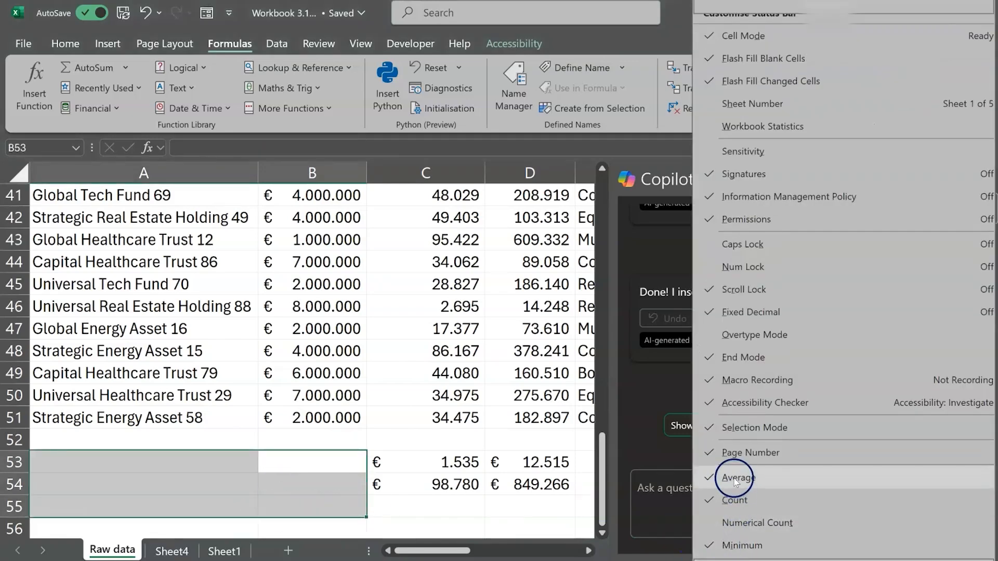
scroll(735, 499, down, 3)
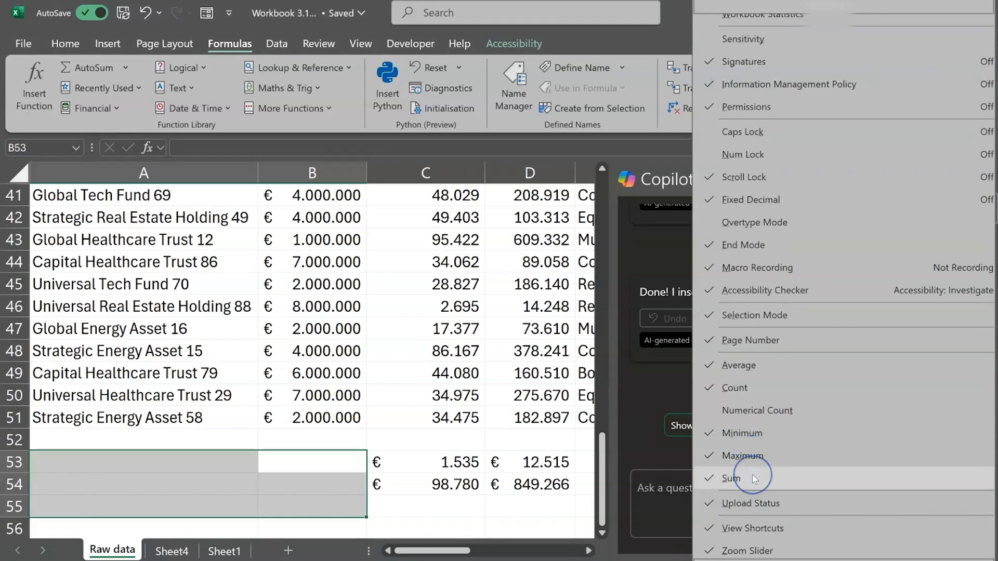
click(333, 413)
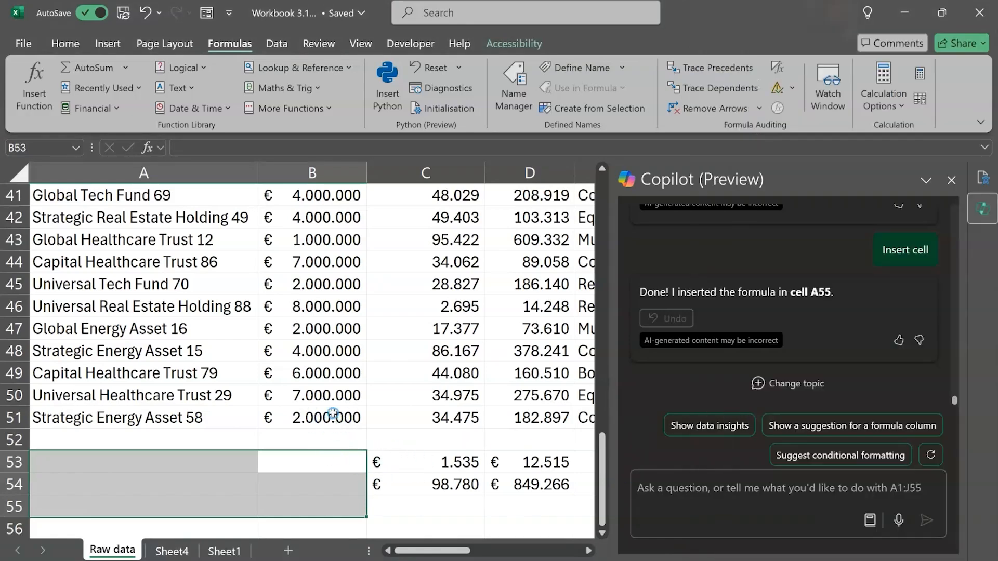
click(332, 413)
key(ctrl+shift+Up)
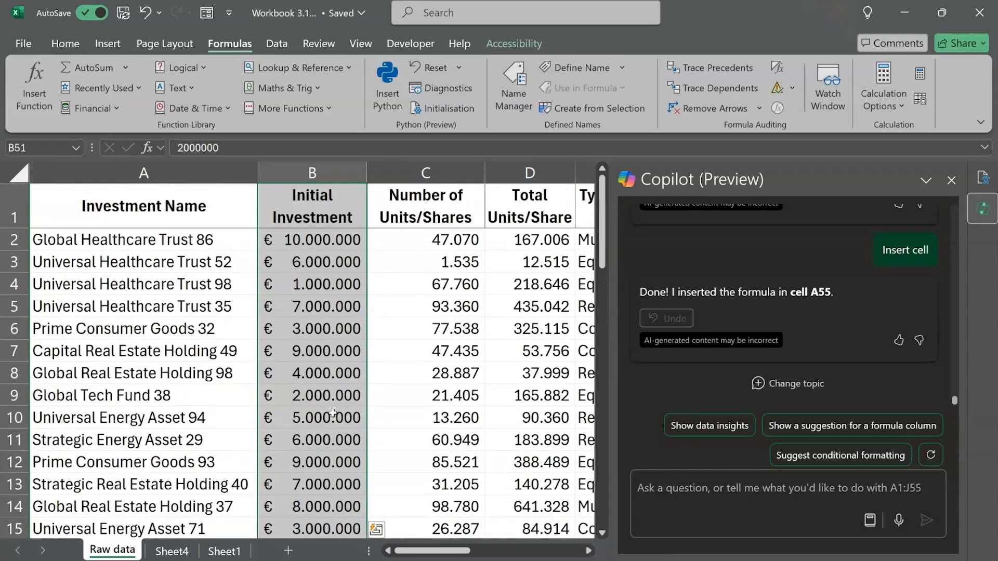